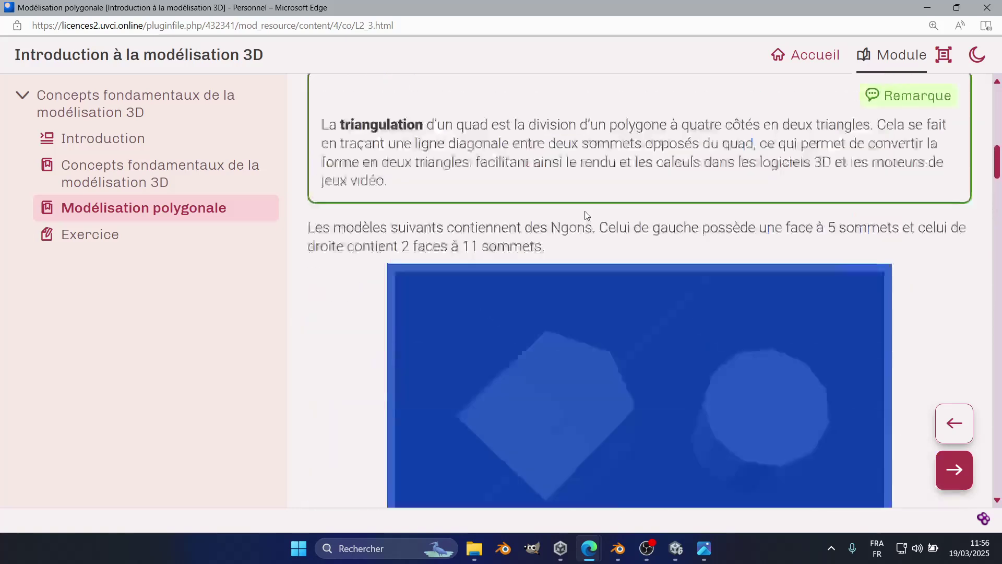
# - Read the course sections on 3D creation methods, hard-surface and organic modeling, and low poly versus high poly objects
pyautogui.scroll(-14, 587, 268)
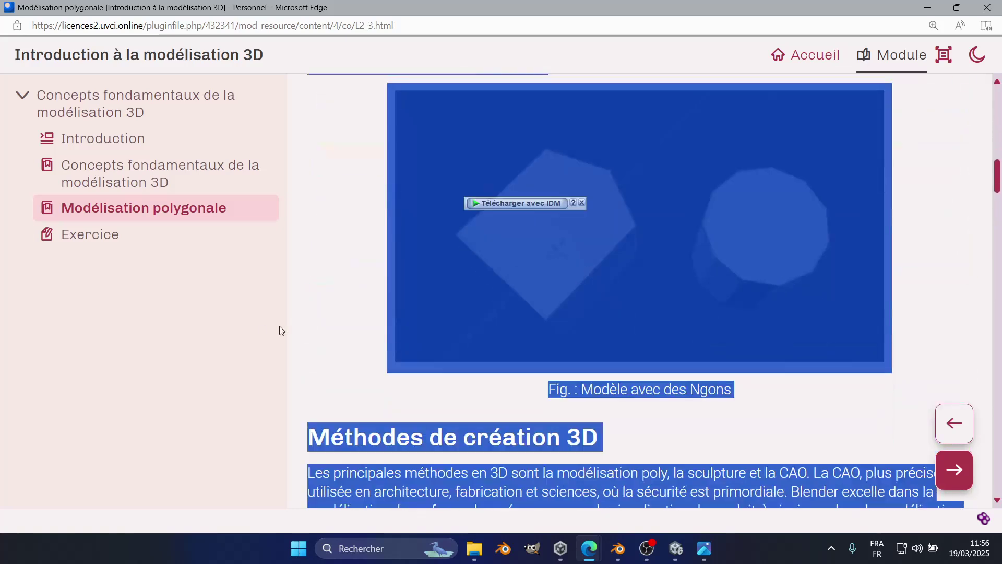
pyautogui.scroll(-10, 549, 176)
pyautogui.click(548, 177)
pyautogui.scroll(1, 548, 176)
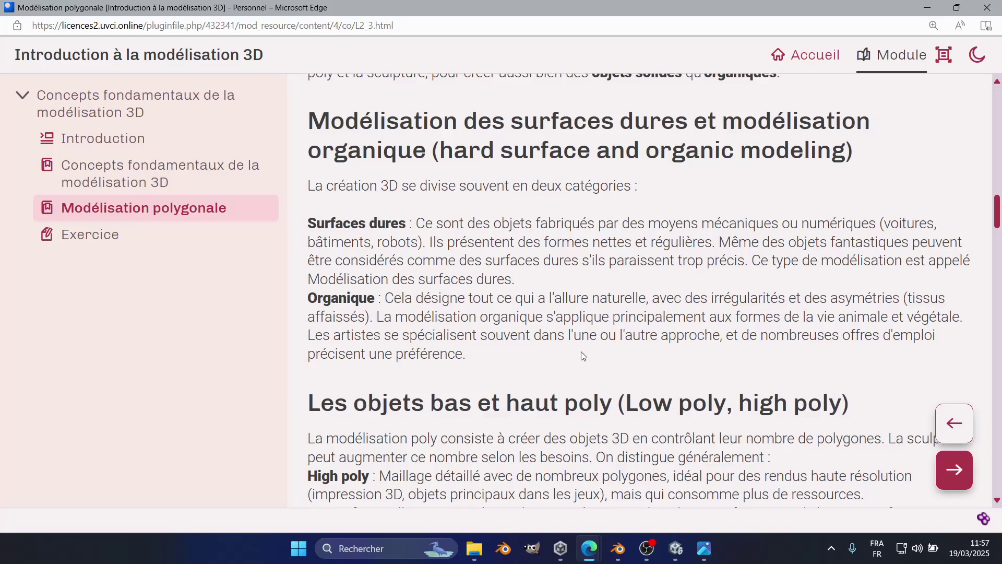
pyautogui.scroll(-1, 536, 285)
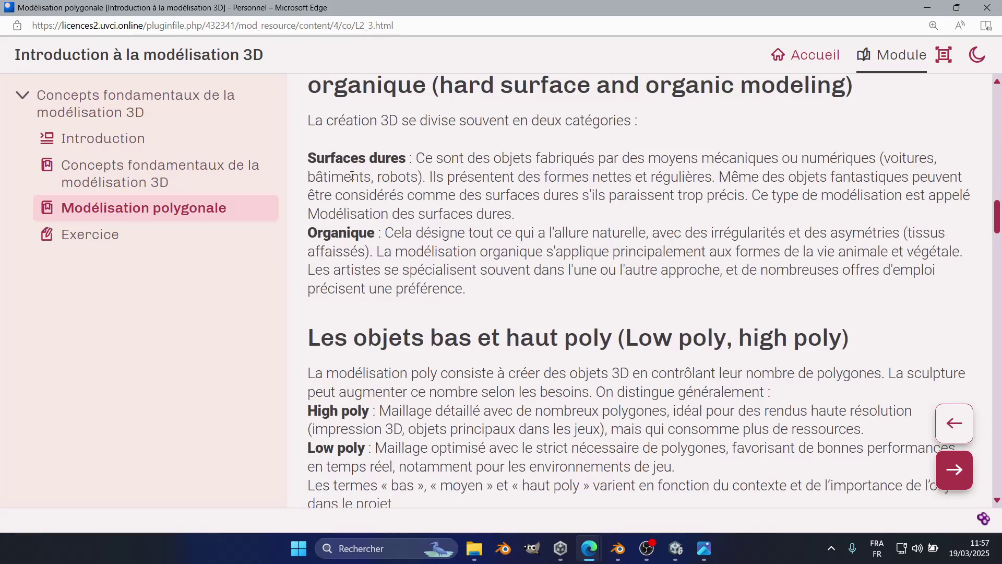
pyautogui.scroll(-3, 538, 363)
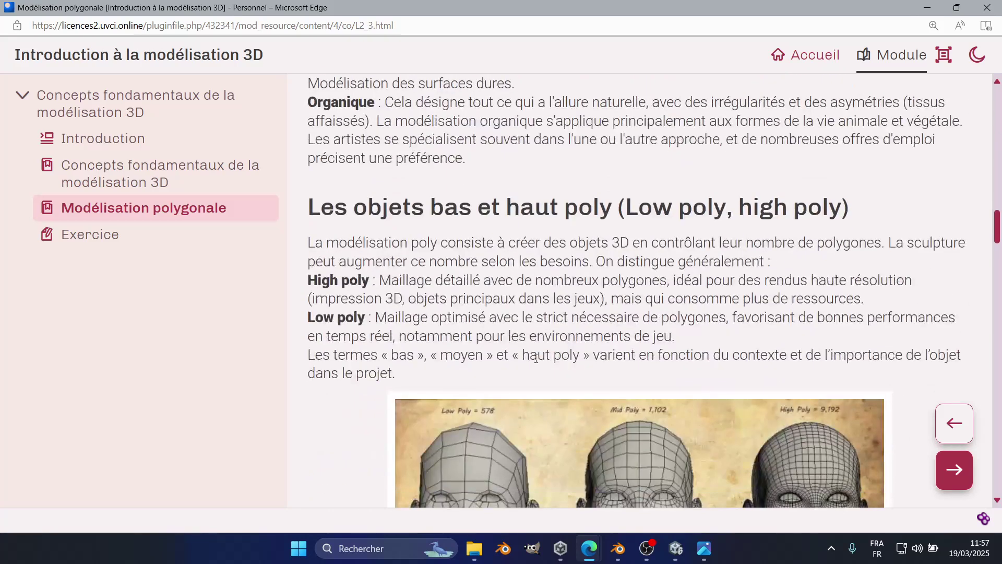
pyautogui.scroll(-3, 536, 359)
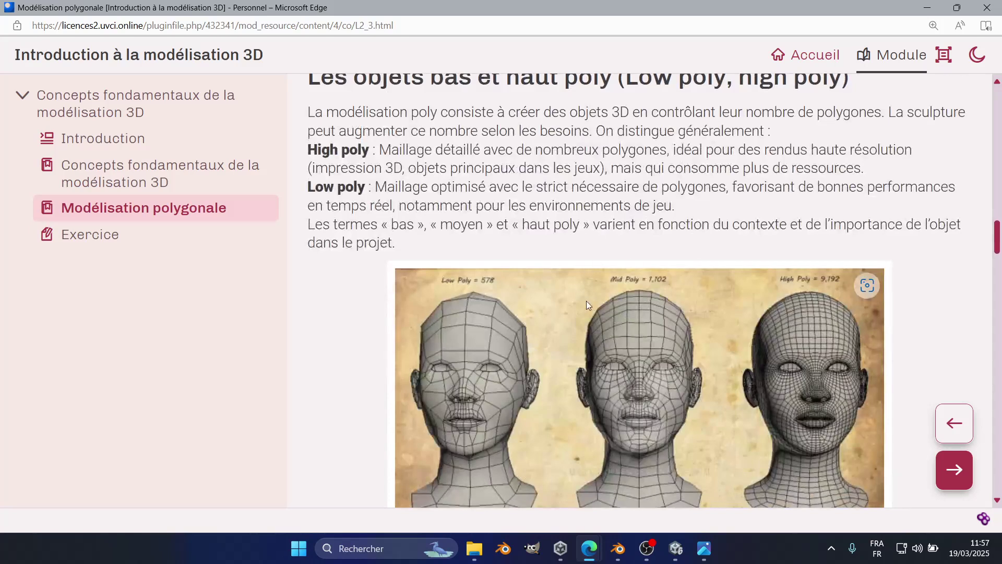
pyautogui.scroll(2, 586, 302)
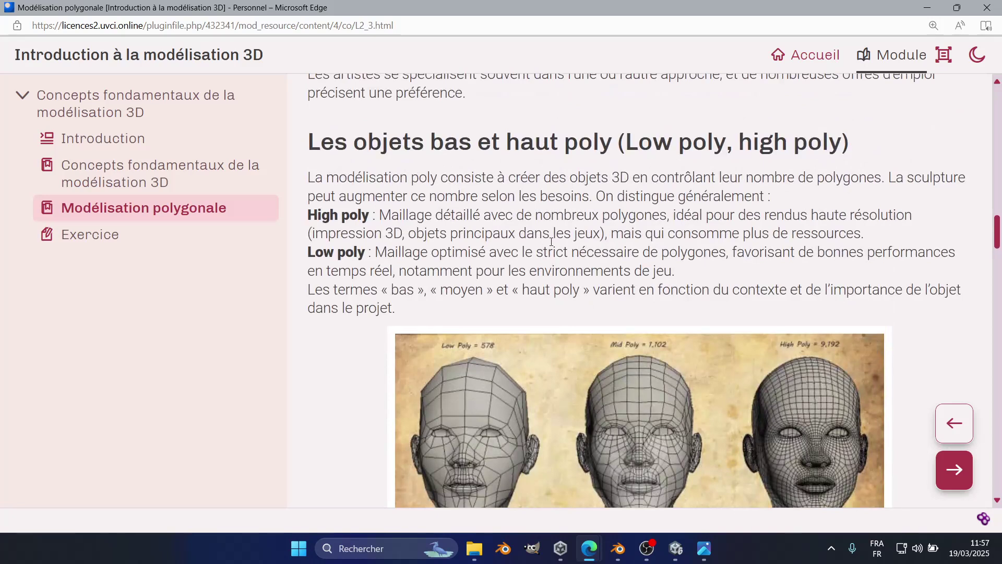
pyautogui.scroll(-2, 535, 397)
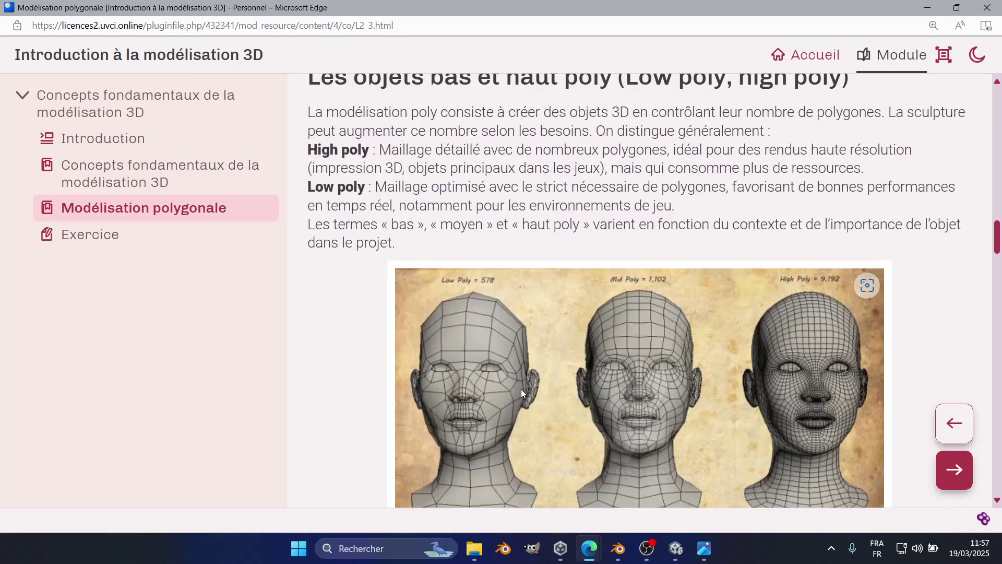
pyautogui.scroll(-1, 522, 389)
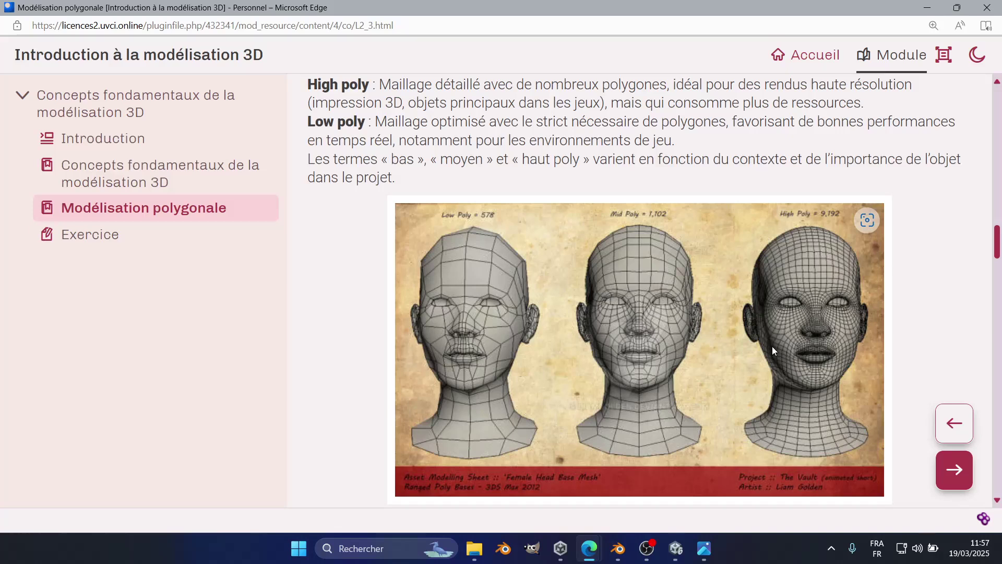
pyautogui.scroll(7, 575, 307)
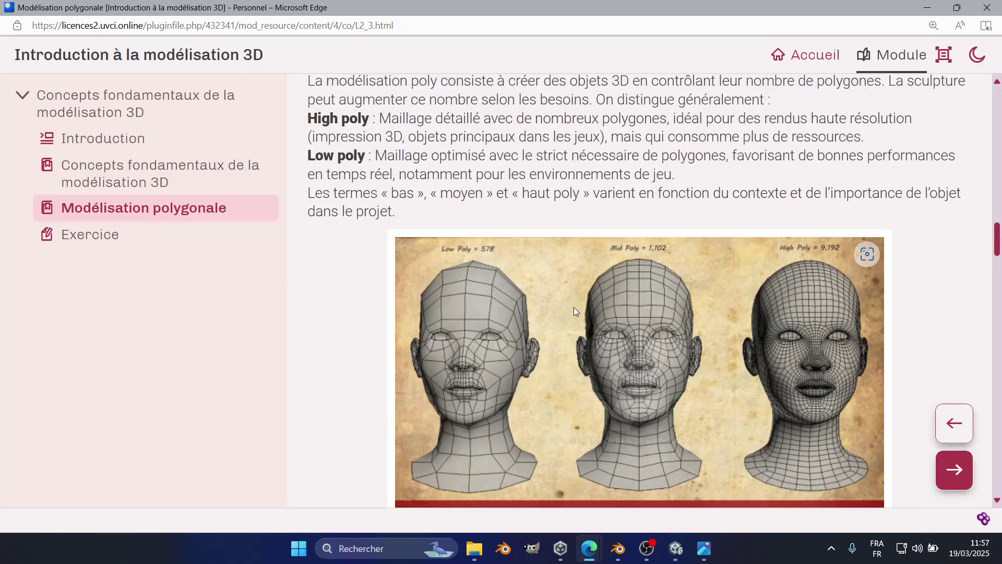
pyautogui.scroll(5, 575, 307)
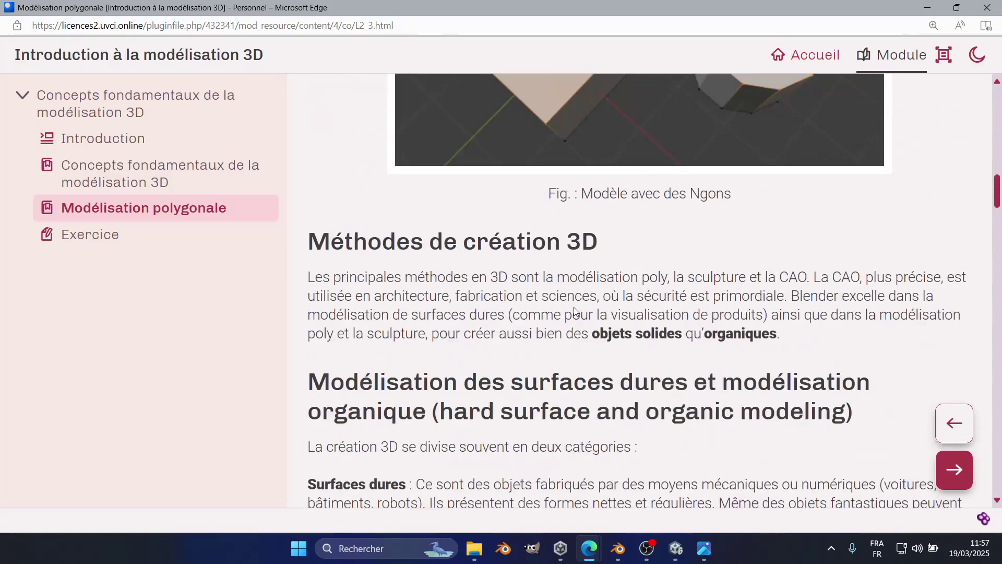
# - Switch to Blender and add a cylinder mesh to the scene containing the plane
pyautogui.click(618, 553)
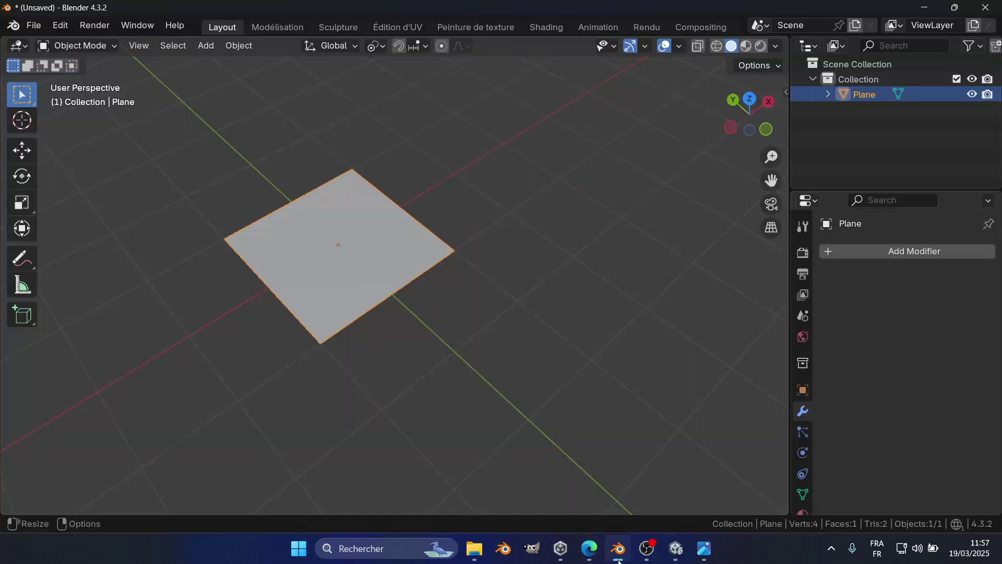
pyautogui.moveTo(340, 253); pyautogui.dragTo(358, 291, button='middle')
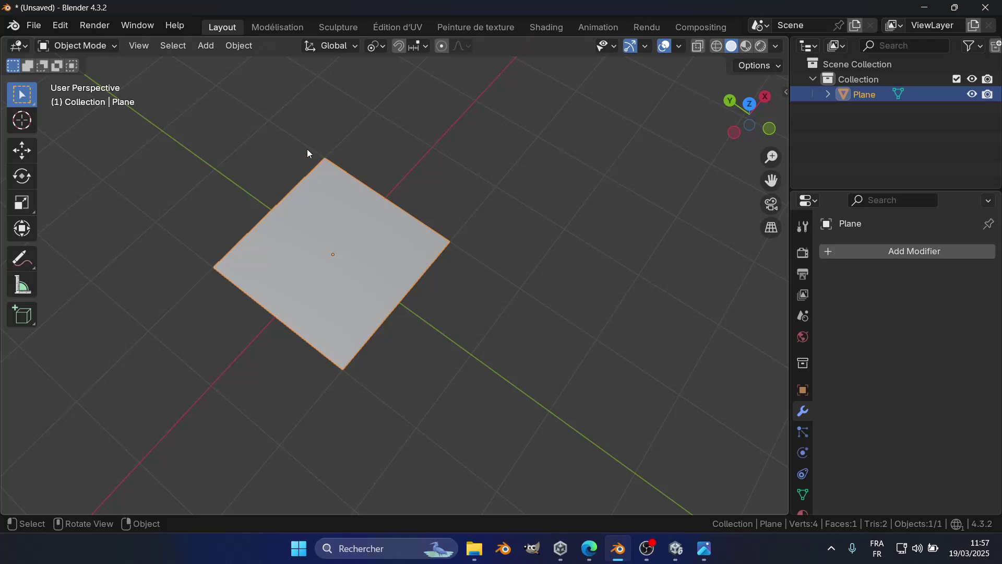
pyautogui.moveTo(470, 243); pyautogui.dragTo(452, 234, button='middle')
pyautogui.keyDown('shift'); pyautogui.moveTo(630, 280); pyautogui.dragTo(514, 258, button='middle'); pyautogui.keyUp('shift')
pyautogui.click(514, 259)
pyautogui.hotkey('shift', 'a')
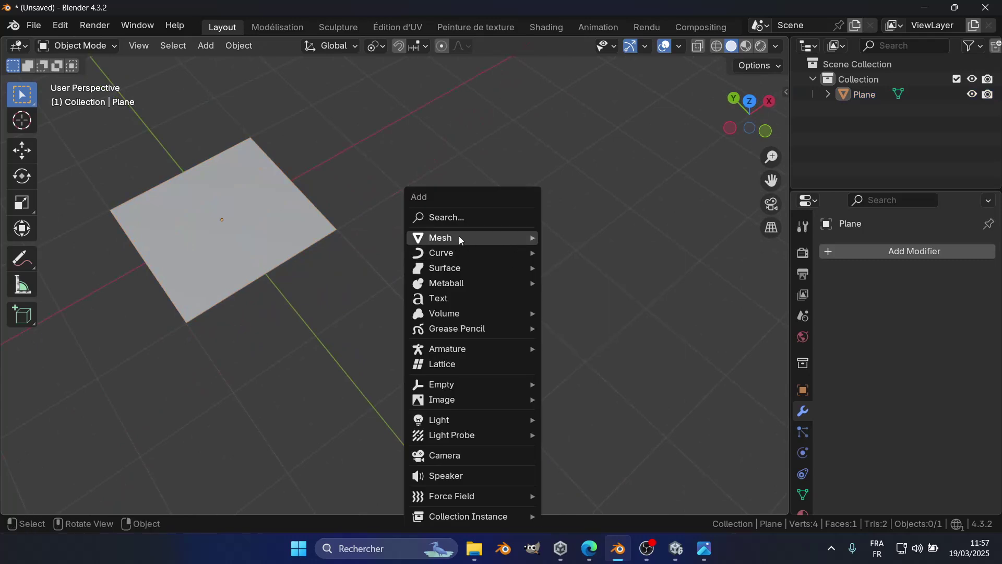
pyautogui.moveTo(459, 238)
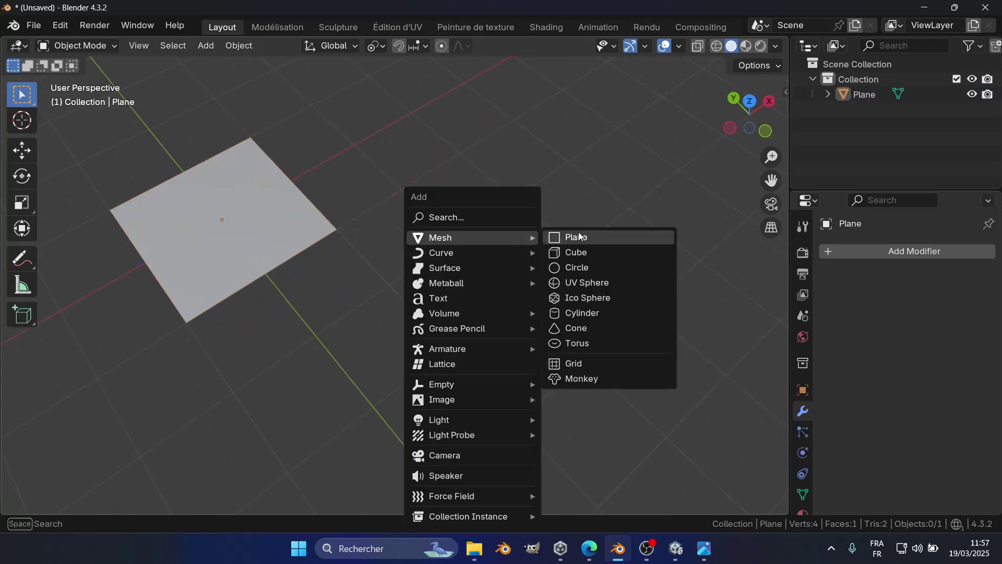
pyautogui.click(585, 312)
# - Set the new cylinder's vertex count to 5 to give it pentagonal caps
pyautogui.scroll(-5, 282, 384)
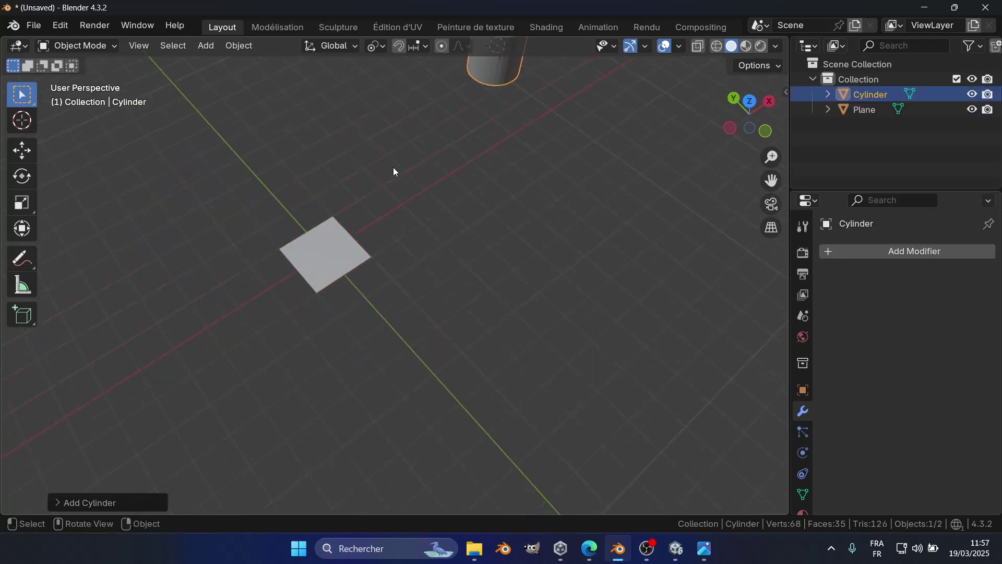
pyautogui.keyDown('shift'); pyautogui.moveTo(393, 169); pyautogui.dragTo(341, 331, button='middle'); pyautogui.keyUp('shift')
pyautogui.click(57, 503)
pyautogui.doubleClick(202, 321)
pyautogui.write('5')
pyautogui.press('Return')
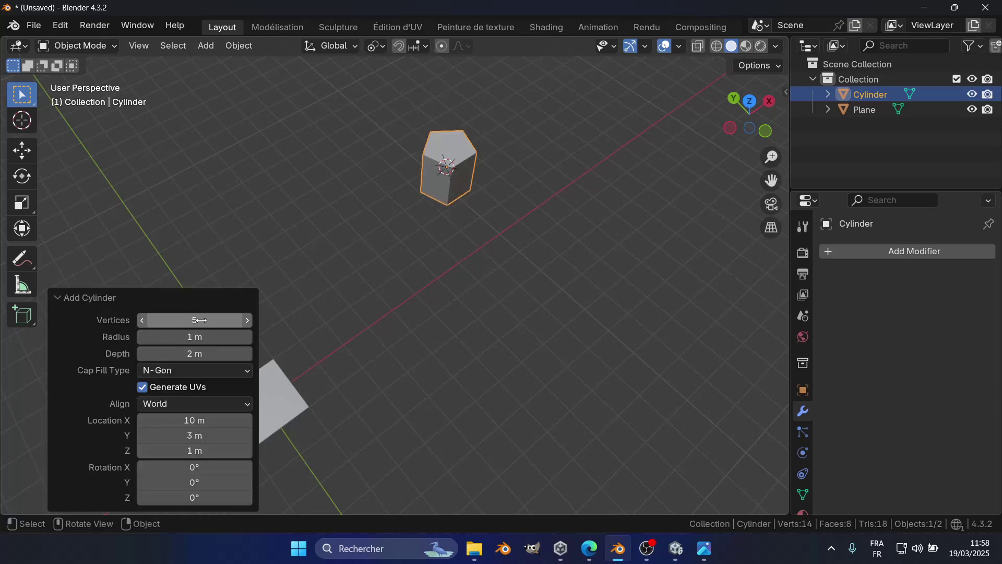
# - Enter Edit Mode on the five-sided cylinder and deselect all of its geometry
pyautogui.scroll(3, 611, 185)
pyautogui.keyDown('shift'); pyautogui.moveTo(615, 195); pyautogui.dragTo(533, 312, button='middle'); pyautogui.keyUp('shift')
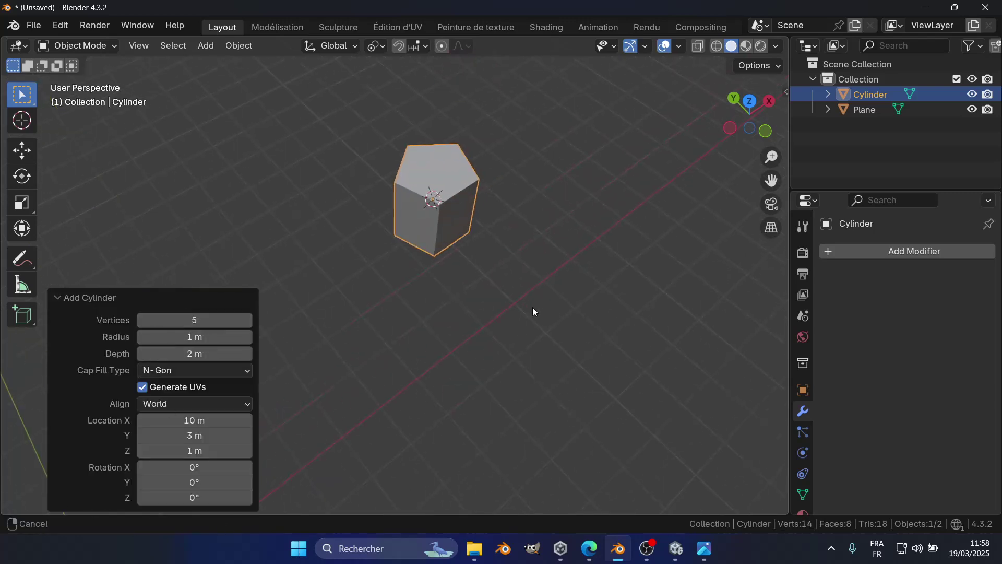
pyautogui.click(465, 177)
pyautogui.scroll(2, 472, 177)
pyautogui.keyDown('shift'); pyautogui.moveTo(477, 189); pyautogui.dragTo(544, 237, button='middle'); pyautogui.keyUp('shift')
pyautogui.press('Tab')
pyautogui.scroll(3, 510, 227)
pyautogui.moveTo(370, 407); pyautogui.dragTo(376, 387)
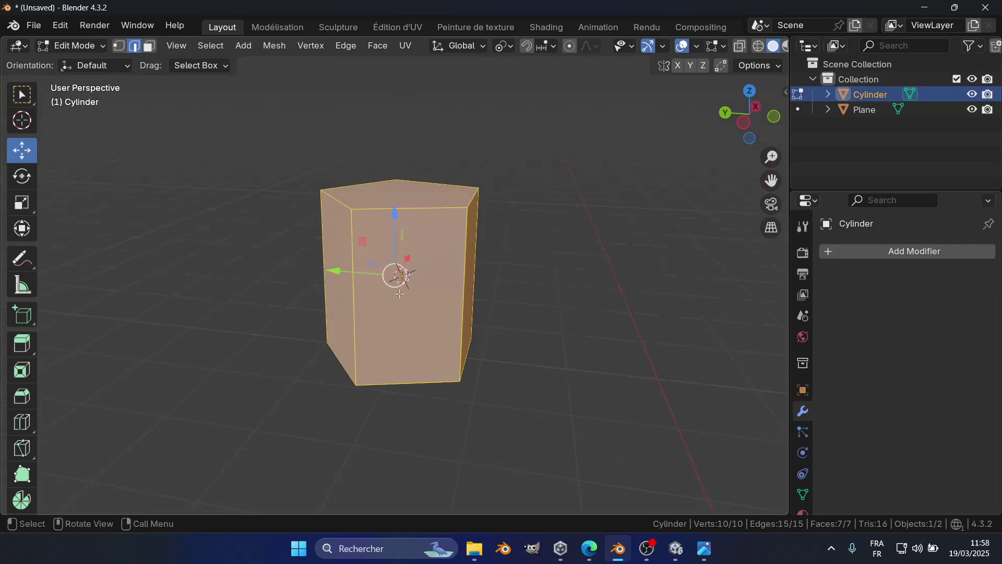
pyautogui.hotkey('alt', 'a')
pyautogui.moveTo(415, 267); pyautogui.dragTo(574, 275, button='middle')
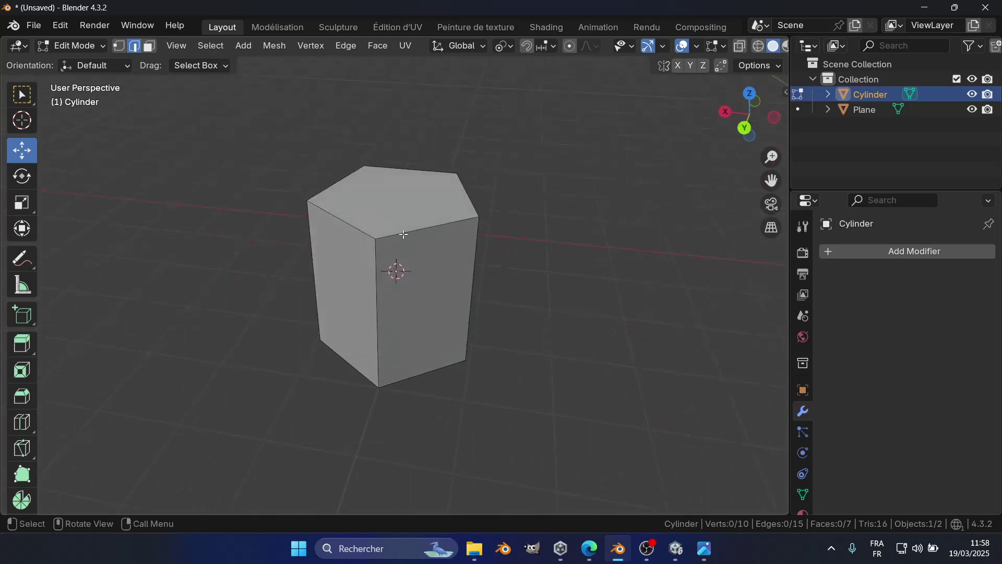
# - Select a side face of the prism, reselect it through its four corner vertices, and return to face selection
pyautogui.press('3')
pyautogui.click(424, 269)
pyautogui.moveTo(524, 305); pyautogui.dragTo(484, 297, button='middle')
pyautogui.scroll(2, 496, 302)
pyautogui.press('1')
pyautogui.click(326, 189)
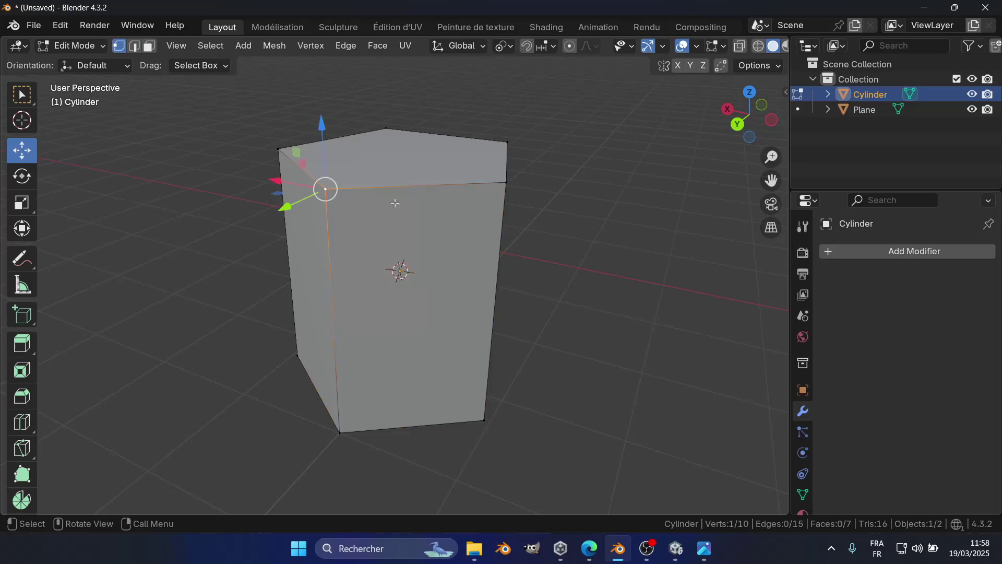
pyautogui.keyDown('shift'); pyautogui.click(506, 183); pyautogui.keyUp('shift')
pyautogui.keyDown('shift'); pyautogui.click(485, 420); pyautogui.keyUp('shift')
pyautogui.keyDown('shift'); pyautogui.click(341, 432); pyautogui.keyUp('shift')
pyautogui.moveTo(363, 362); pyautogui.dragTo(381, 384, button='middle')
pyautogui.press('3')
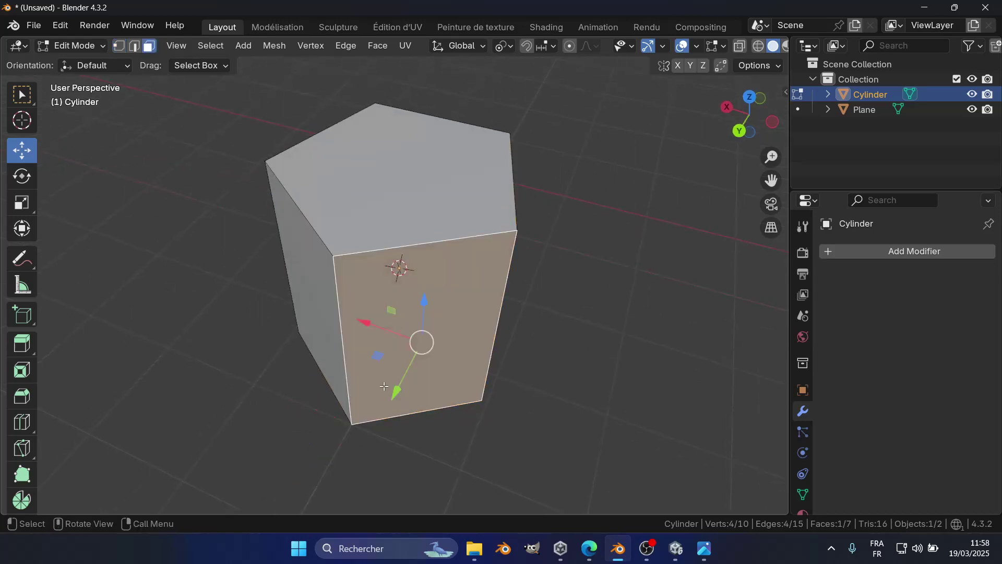
# - Select the prism's top face, then reselect its five corner vertices one by one in vertex selection mode
pyautogui.click(435, 217)
pyautogui.press('1')
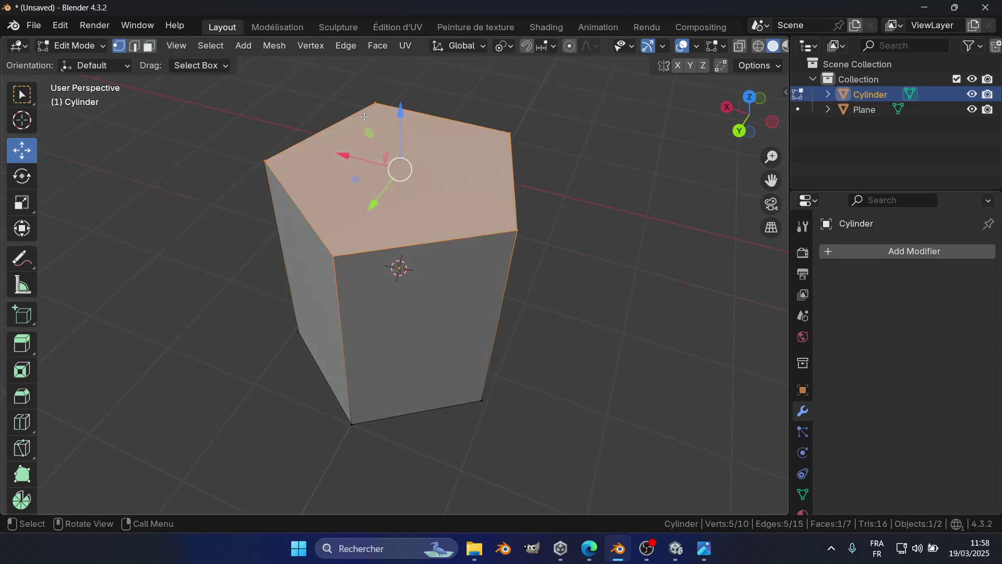
pyautogui.click(375, 104)
pyautogui.keyDown('shift'); pyautogui.click(268, 170); pyautogui.keyUp('shift')
pyautogui.keyDown('shift'); pyautogui.click(335, 241); pyautogui.keyUp('shift')
pyautogui.keyDown('shift'); pyautogui.click(522, 215); pyautogui.keyUp('shift')
pyautogui.keyDown('shift'); pyautogui.click(510, 136); pyautogui.keyUp('shift')
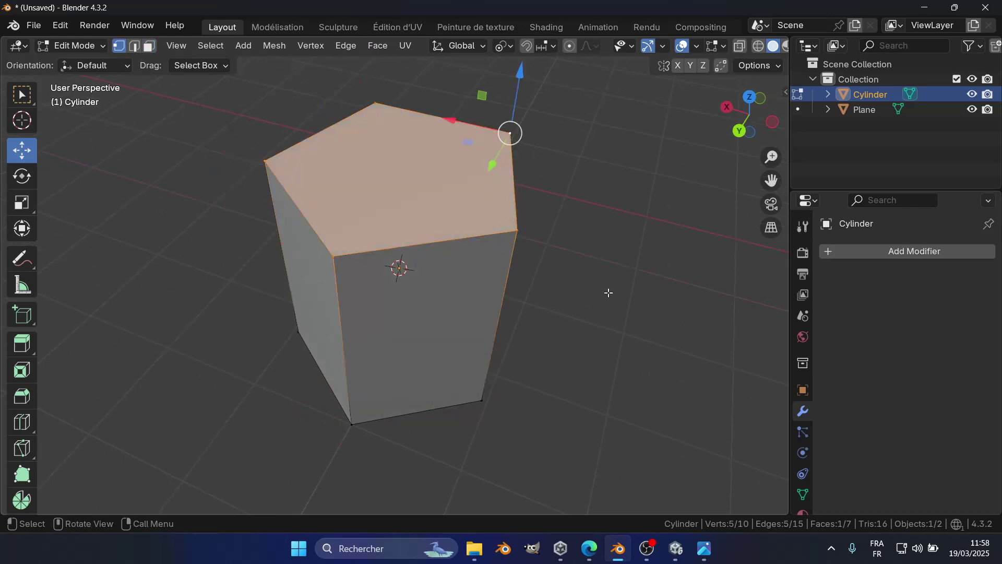
# - Examine the pentagonal top face from several sides, and look briefly at the cube in the Unity scene before returning to Blender
pyautogui.moveTo(609, 291); pyautogui.dragTo(566, 285, button='middle')
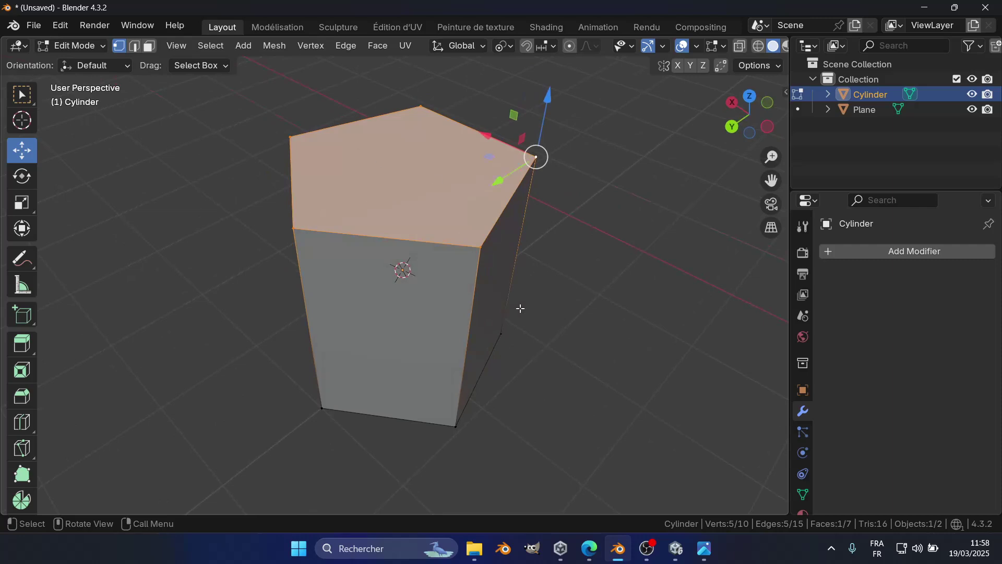
pyautogui.moveTo(517, 308); pyautogui.dragTo(533, 320, button='middle')
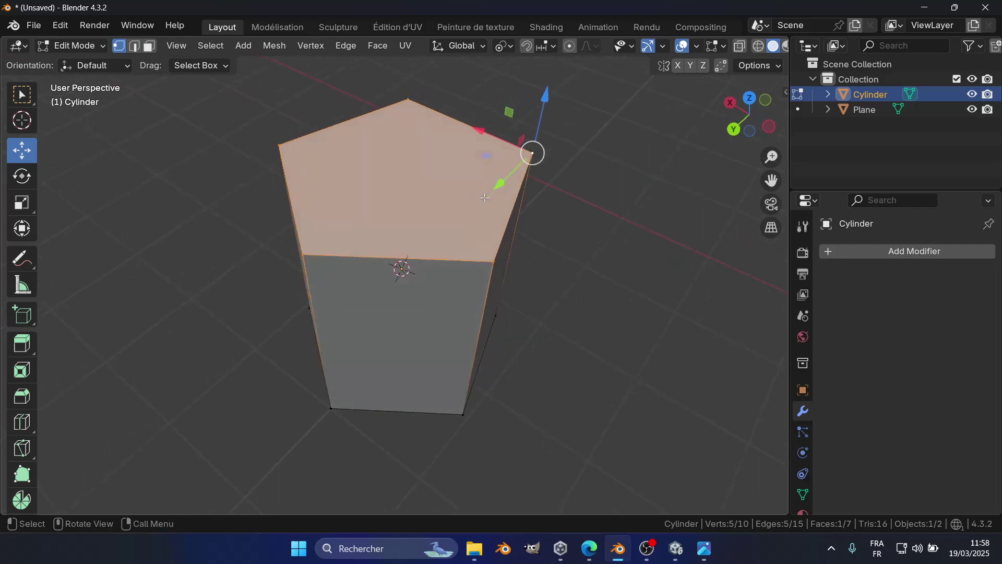
pyautogui.moveTo(580, 226); pyautogui.dragTo(556, 204, button='middle')
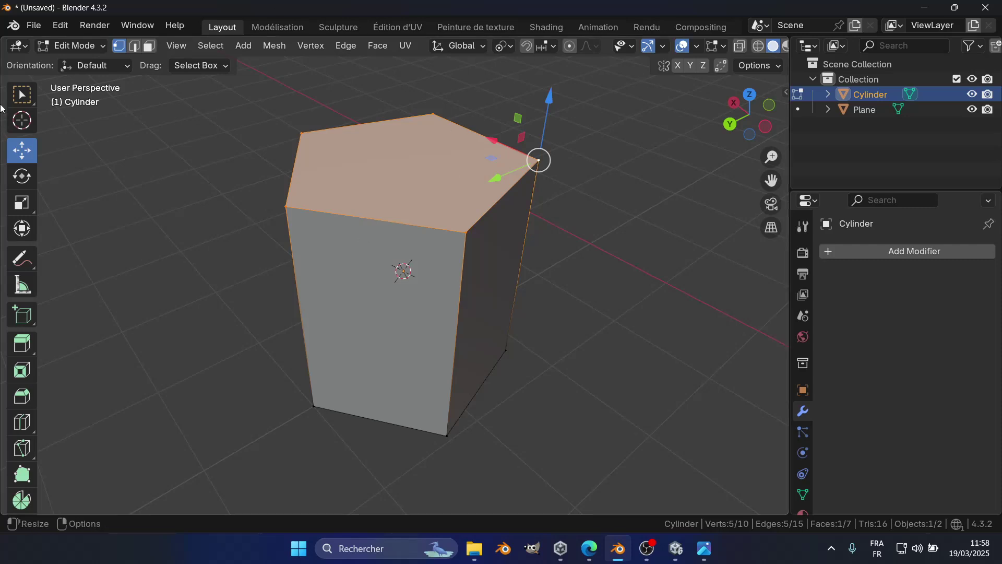
pyautogui.moveTo(275, 164); pyautogui.dragTo(441, 175, button='middle')
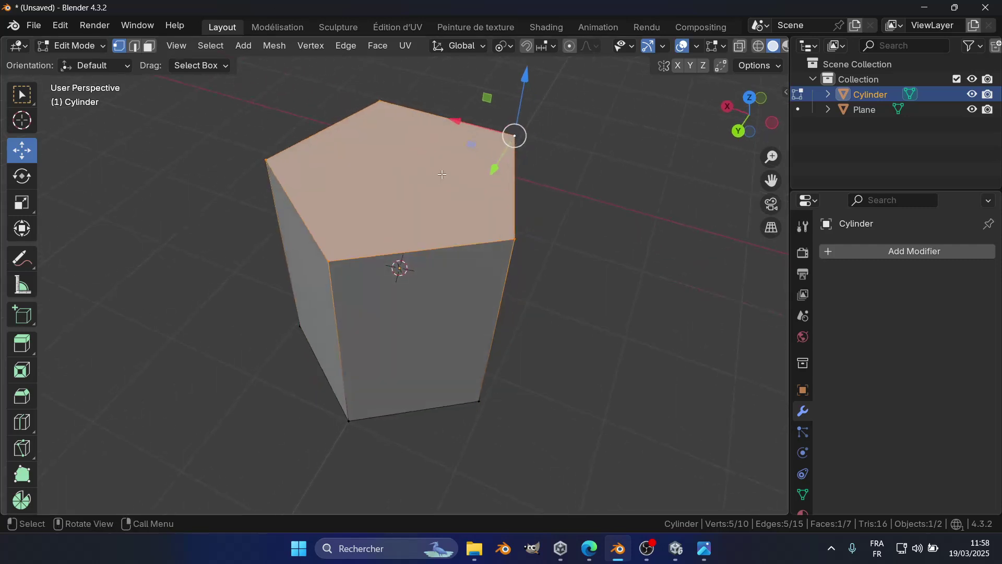
pyautogui.click(677, 548)
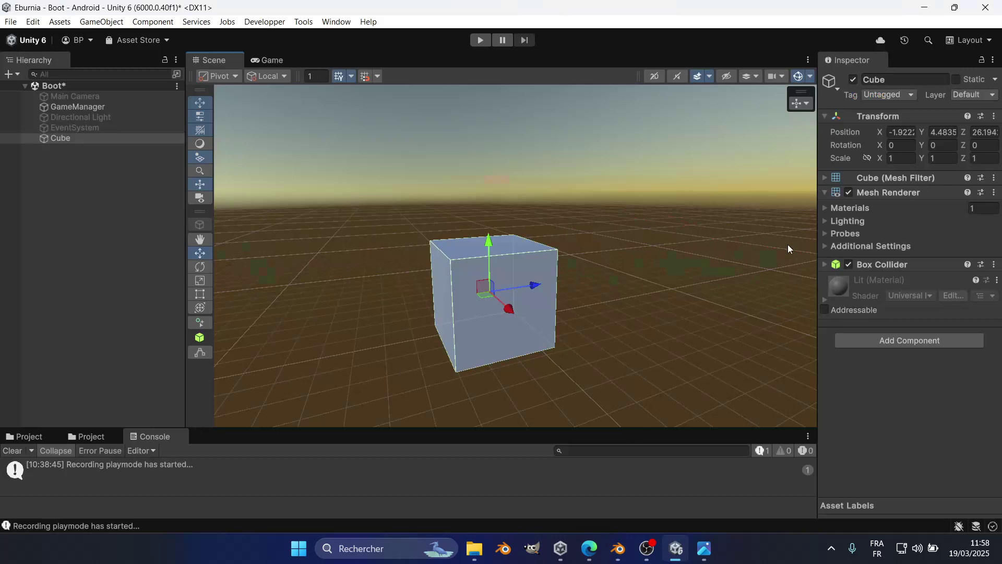
pyautogui.click(619, 548)
pyautogui.moveTo(511, 294); pyautogui.dragTo(489, 224, button='middle')
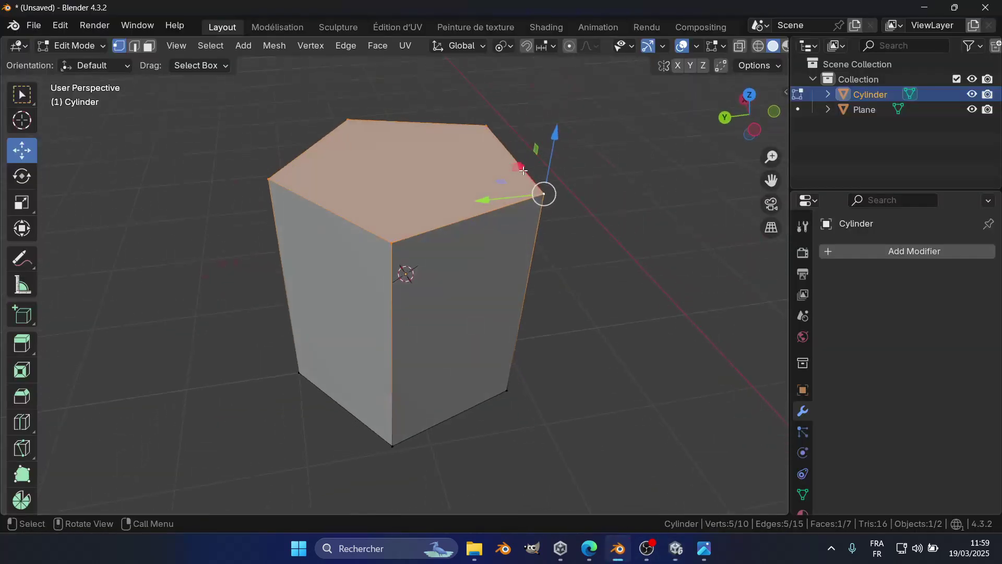
pyautogui.moveTo(604, 197); pyautogui.dragTo(453, 198, button='middle')
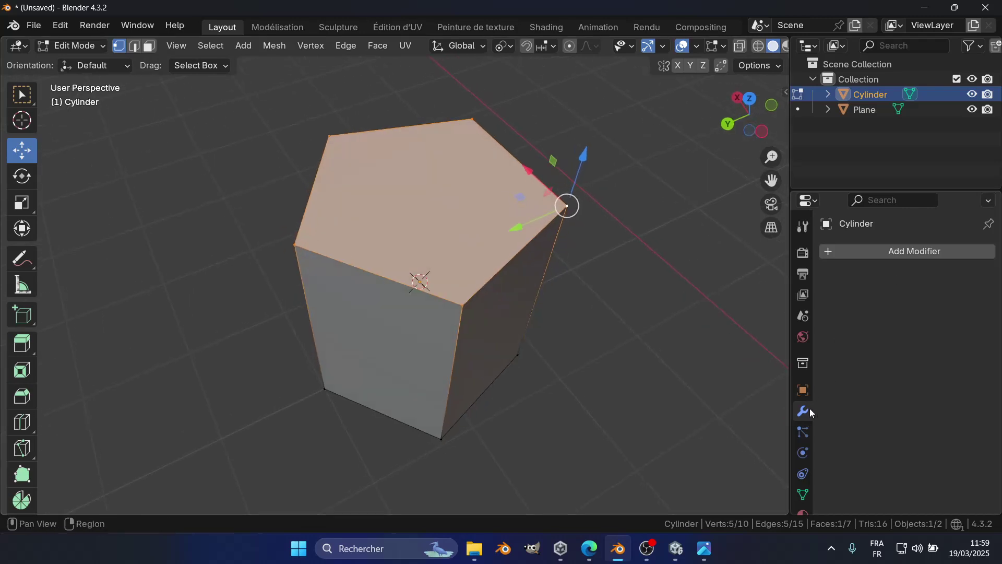
# - Add a Triangulate modifier to the cylinder and return to Object Mode
pyautogui.click(878, 258)
pyautogui.moveTo(798, 313)
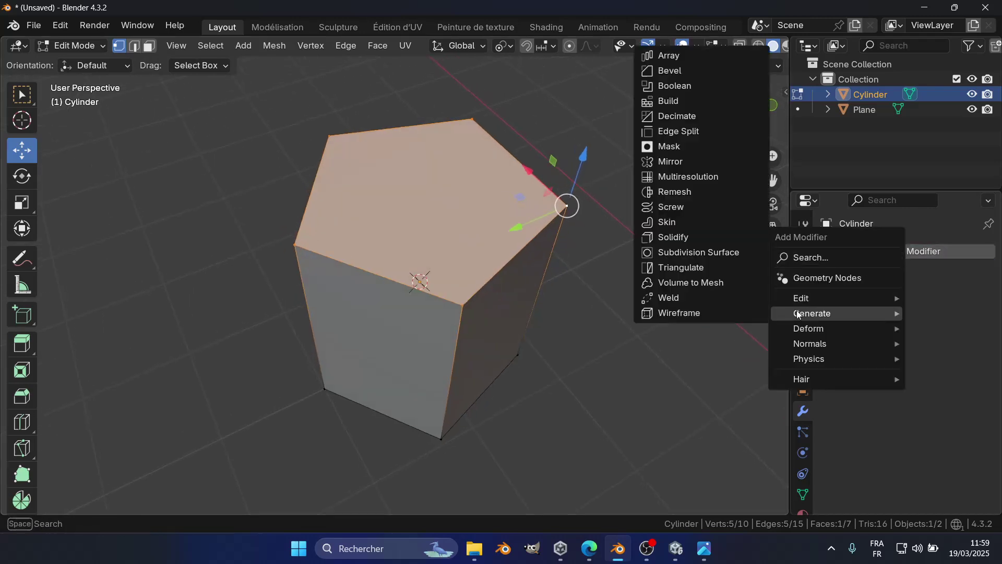
pyautogui.click(679, 269)
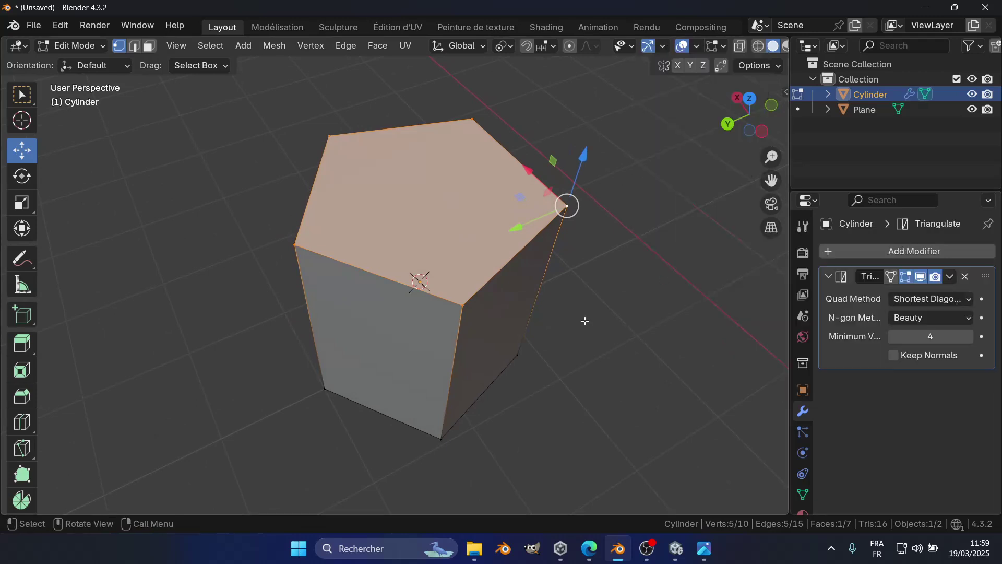
pyautogui.press('Tab')
pyautogui.moveTo(585, 322); pyautogui.dragTo(619, 282, button='middle')
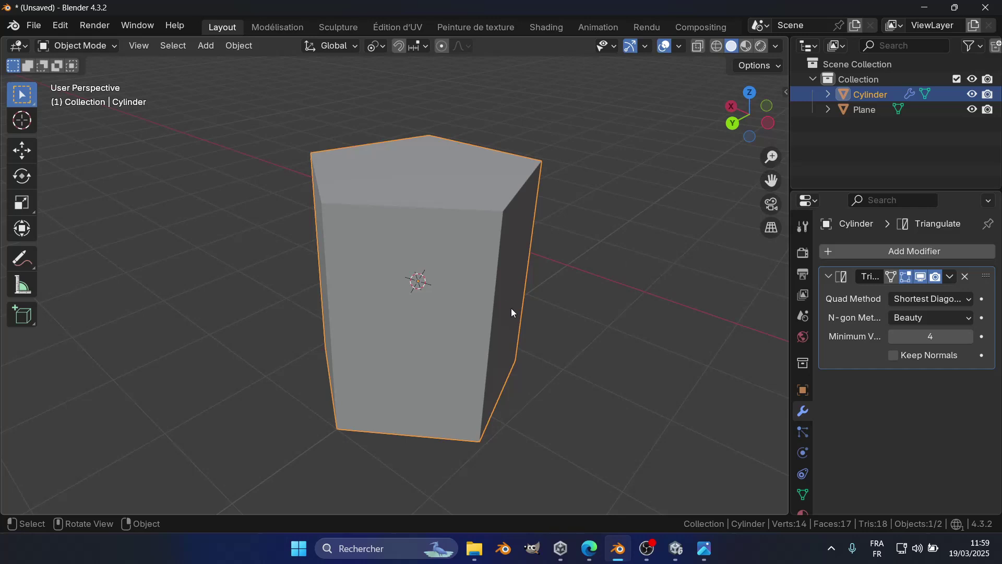
# - Apply the Triangulate modifier and enter Edit Mode to inspect the cylinder's triangulated faces
pyautogui.click(950, 277)
pyautogui.click(879, 293)
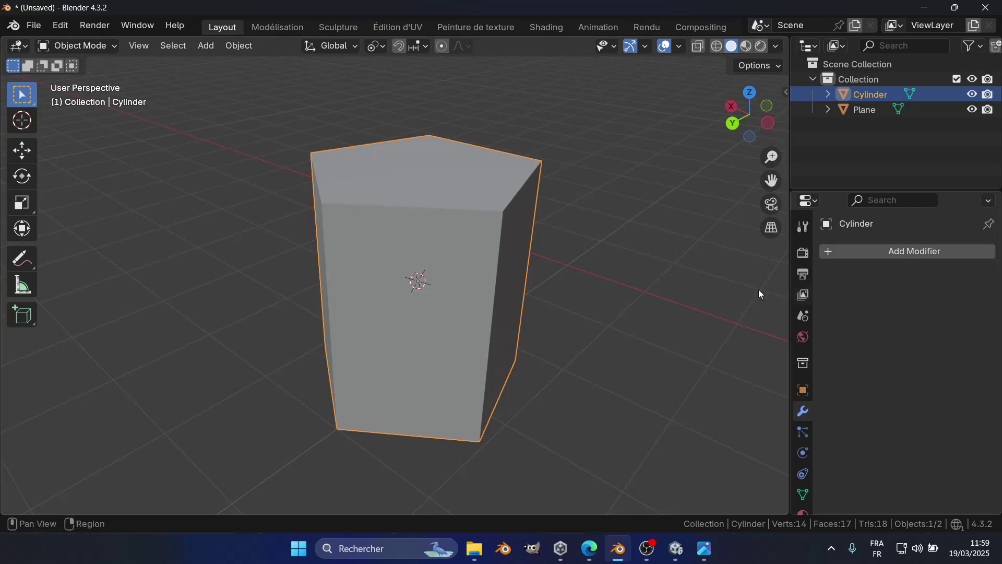
pyautogui.press('Tab')
pyautogui.moveTo(600, 297); pyautogui.dragTo(494, 326, button='middle')
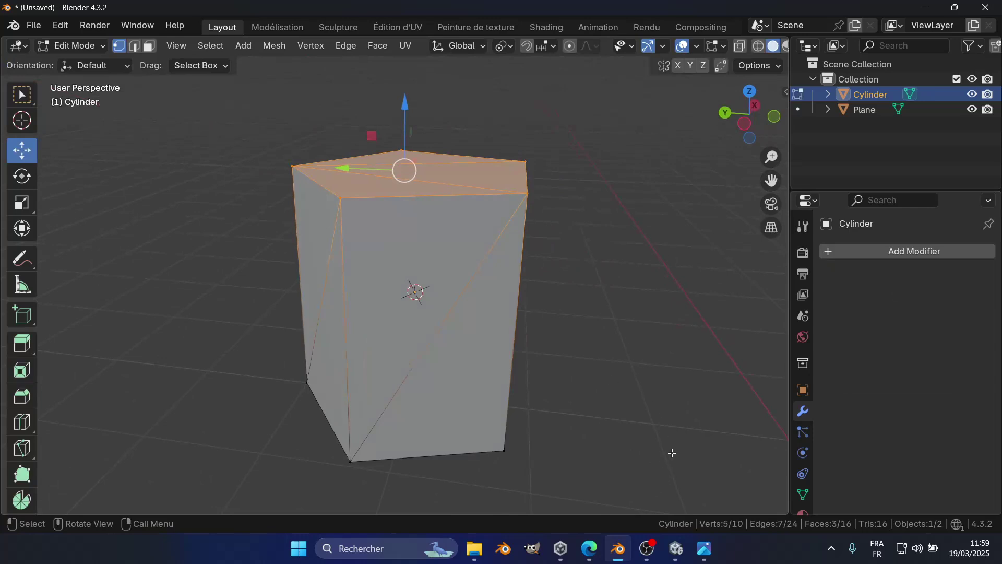
# - Undo the triangulation of the cylinder and return it to Object Mode
pyautogui.moveTo(541, 410); pyautogui.dragTo(577, 412, button='middle')
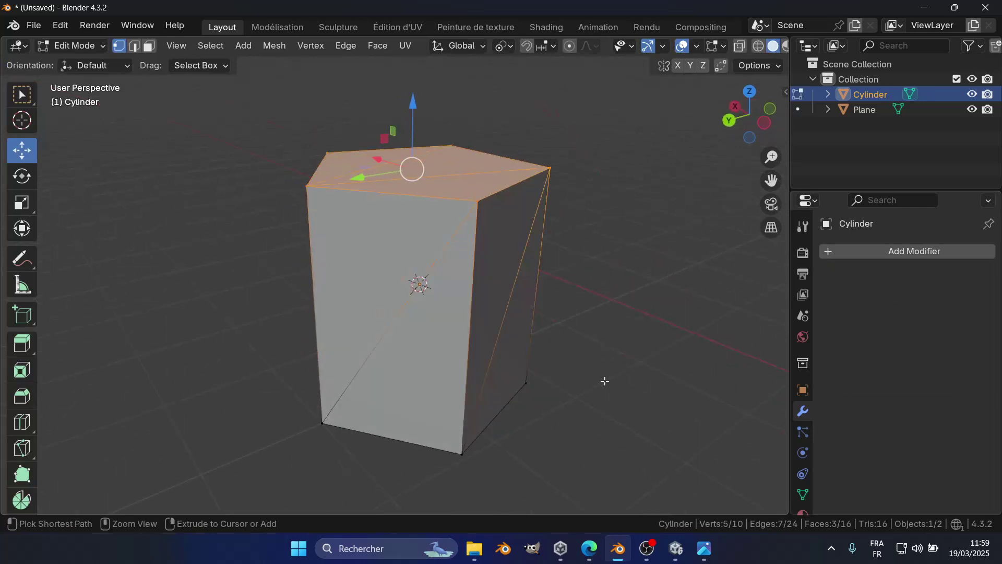
pyautogui.hotkey('ctrl', 'z')
pyautogui.hotkey('ctrl', 'z')
pyautogui.hotkey('ctrl', 'z')
pyautogui.hotkey('ctrl', 'z')
pyautogui.moveTo(557, 349); pyautogui.dragTo(489, 302, button='middle')
pyautogui.press('Tab')
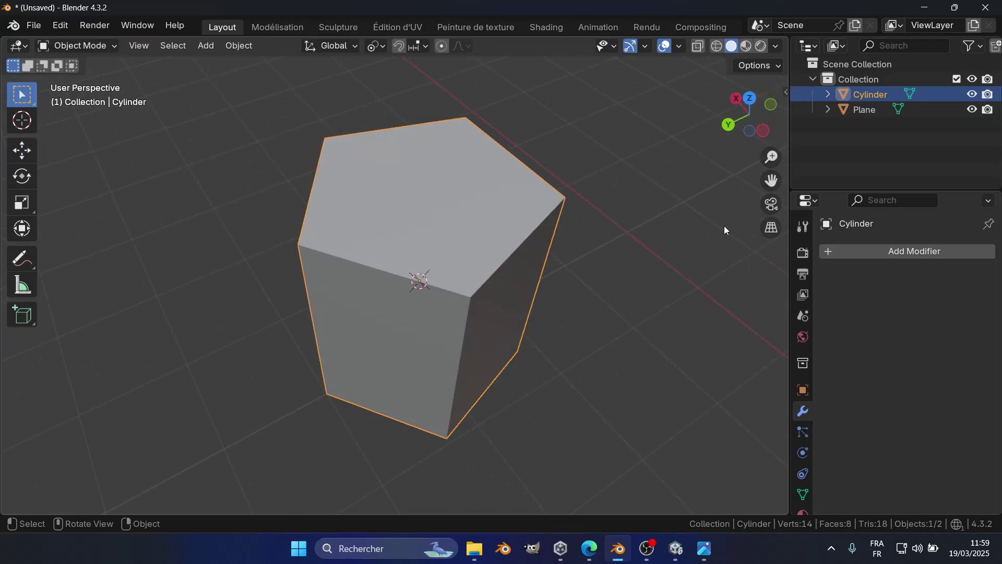
# - Examine the cylinder's pentagonal top and quad sides from several angles, and look through the modifiers available for generating geometry
pyautogui.moveTo(545, 188); pyautogui.dragTo(500, 218, button='middle')
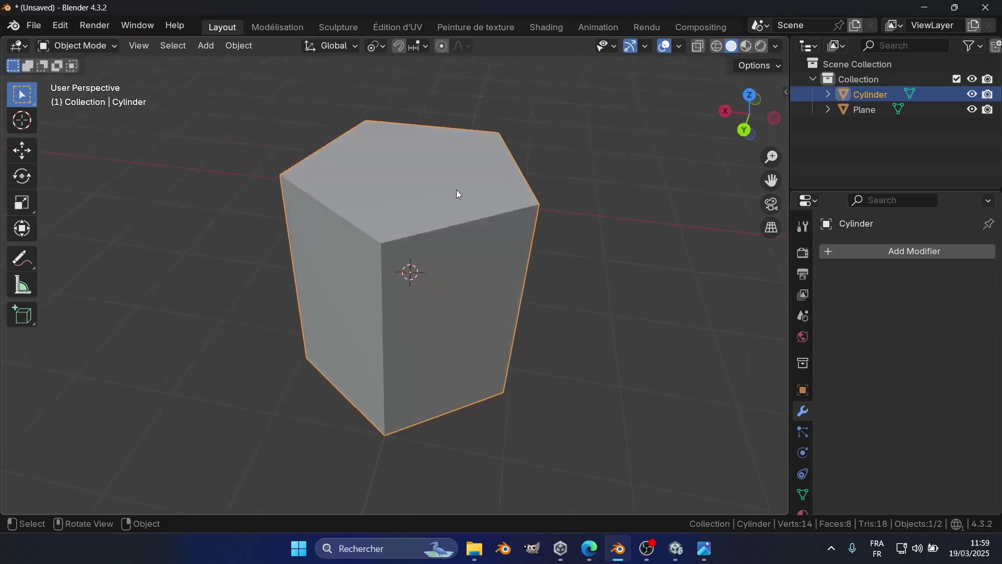
pyautogui.moveTo(456, 190); pyautogui.dragTo(478, 214, button='middle')
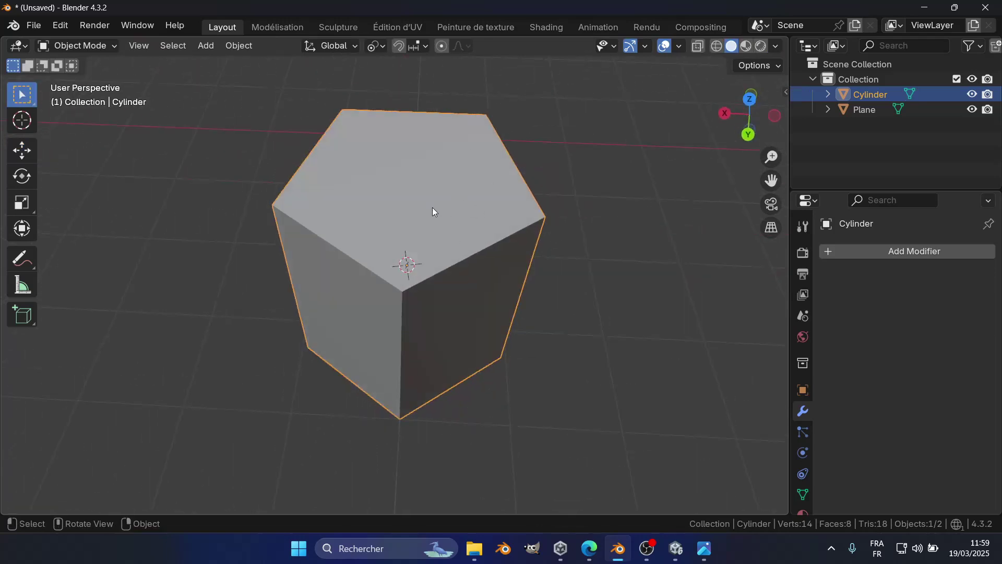
pyautogui.scroll(1, 432, 207)
pyautogui.keyDown('shift'); pyautogui.moveTo(432, 208); pyautogui.dragTo(449, 242, button='middle'); pyautogui.keyUp('shift')
pyautogui.moveTo(393, 284); pyautogui.dragTo(524, 282, button='middle')
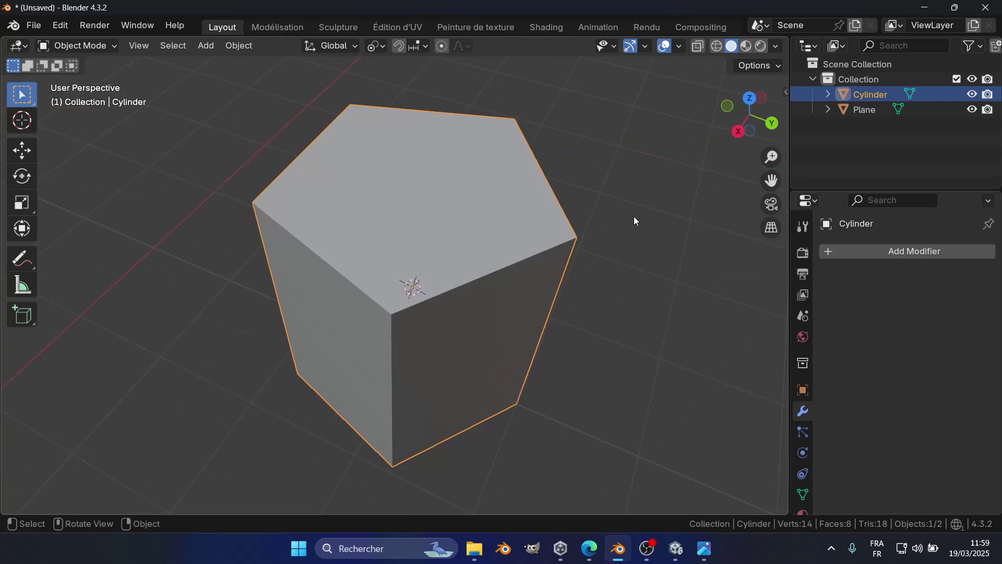
pyautogui.moveTo(530, 250); pyautogui.dragTo(556, 240, button='middle')
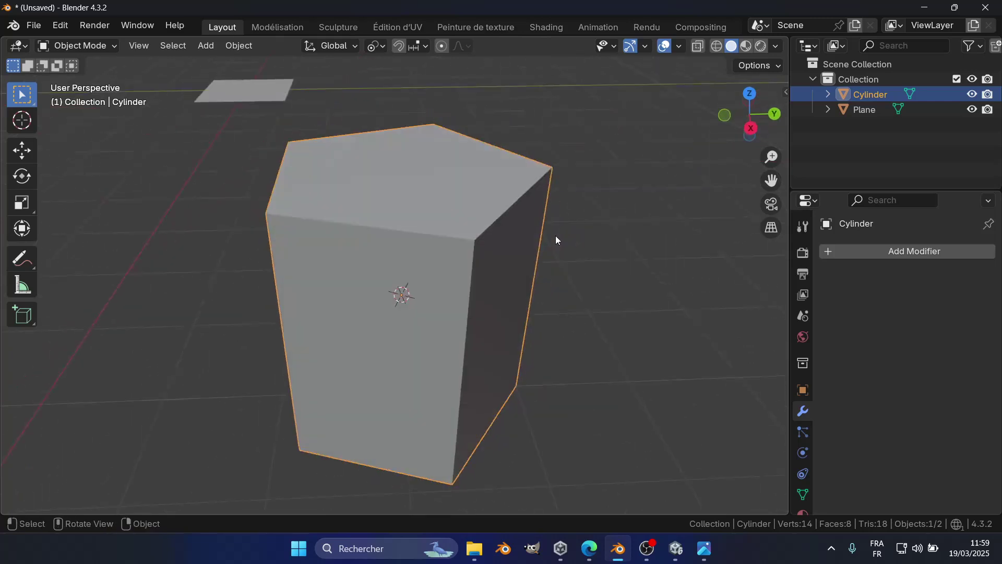
pyautogui.moveTo(428, 144); pyautogui.dragTo(402, 199, button='middle')
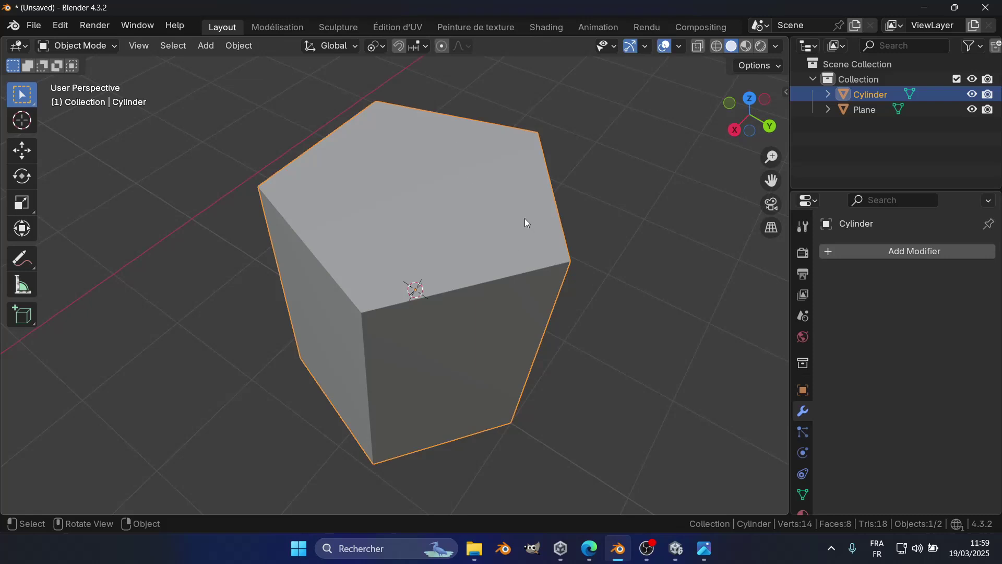
pyautogui.moveTo(526, 223); pyautogui.dragTo(478, 174, button='middle')
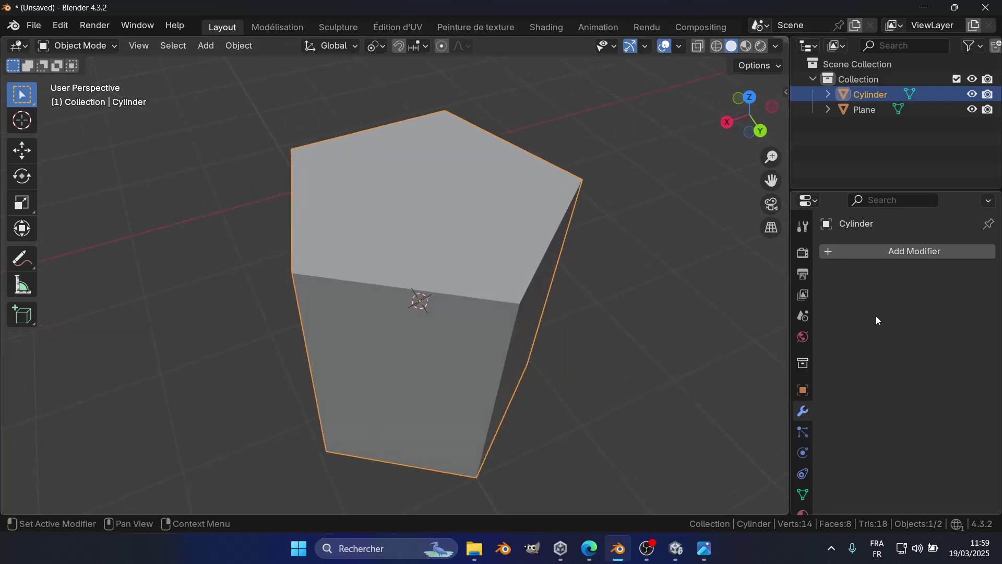
pyautogui.click(896, 250)
pyautogui.moveTo(896, 245)
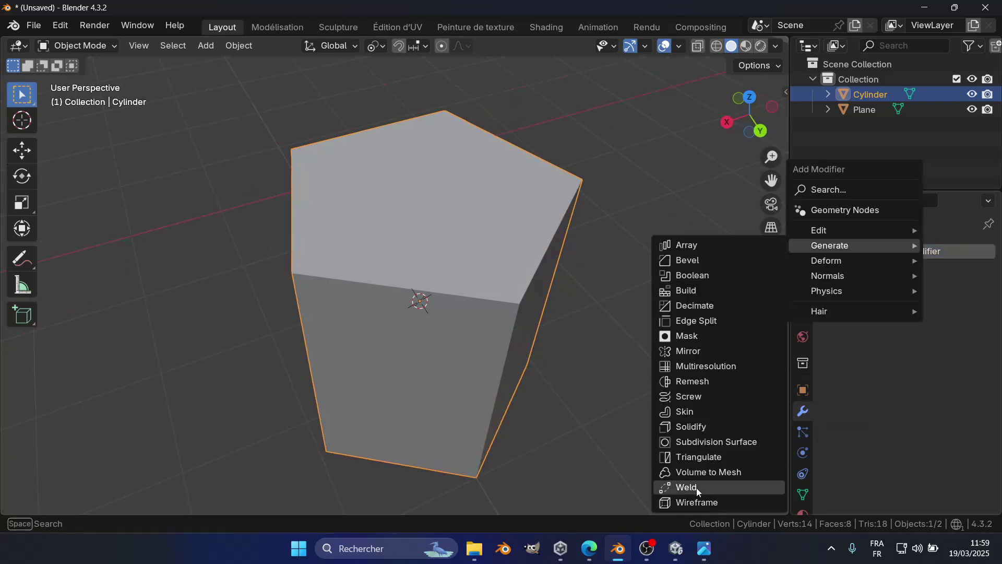
pyautogui.moveTo(626, 201); pyautogui.dragTo(511, 242, button='middle')
# - In Edit Mode, clear the selection and run Select Faces by Sides with 4 vertices and the type Greater Than
pyautogui.press('Tab')
pyautogui.click(632, 239)
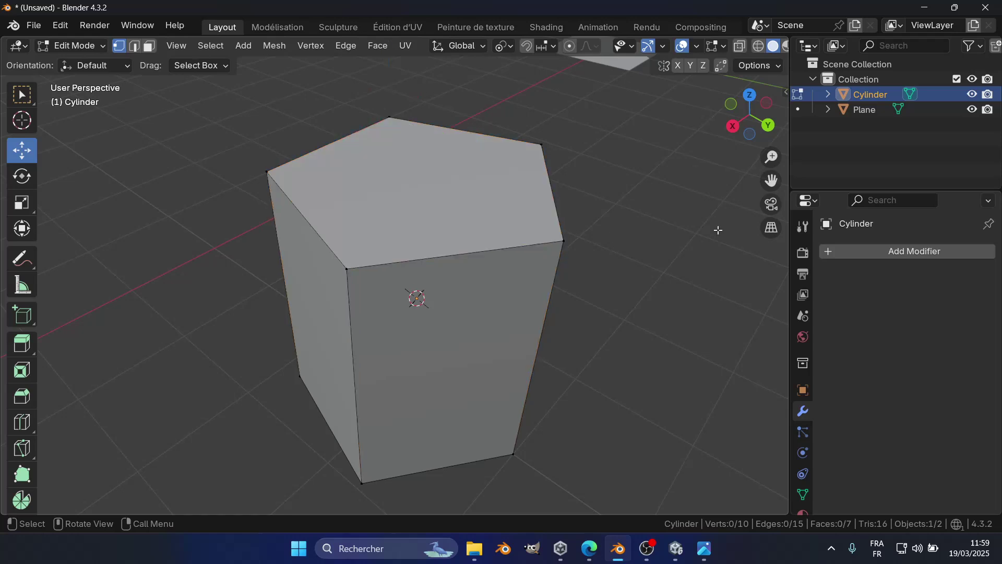
pyautogui.click(211, 46)
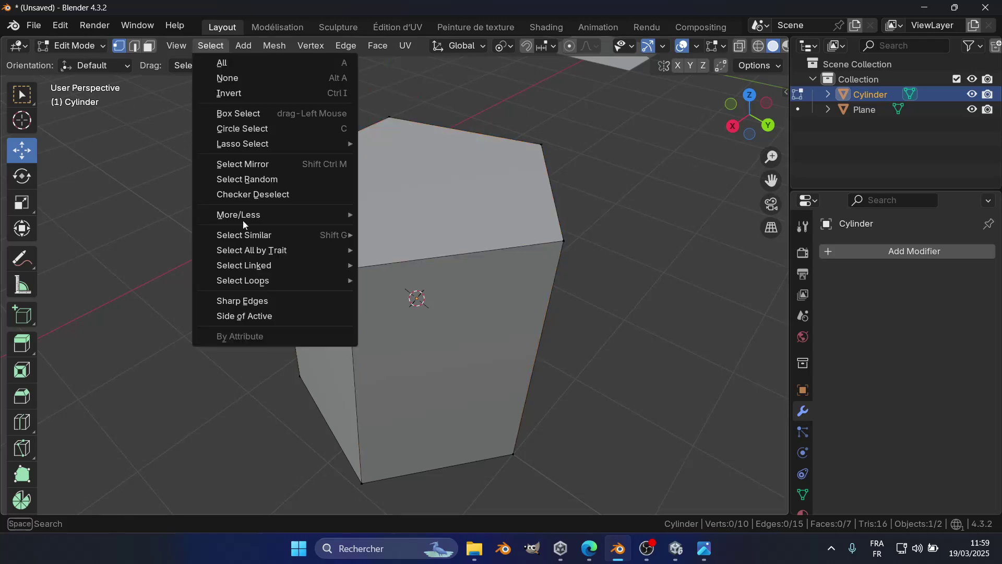
pyautogui.moveTo(247, 282)
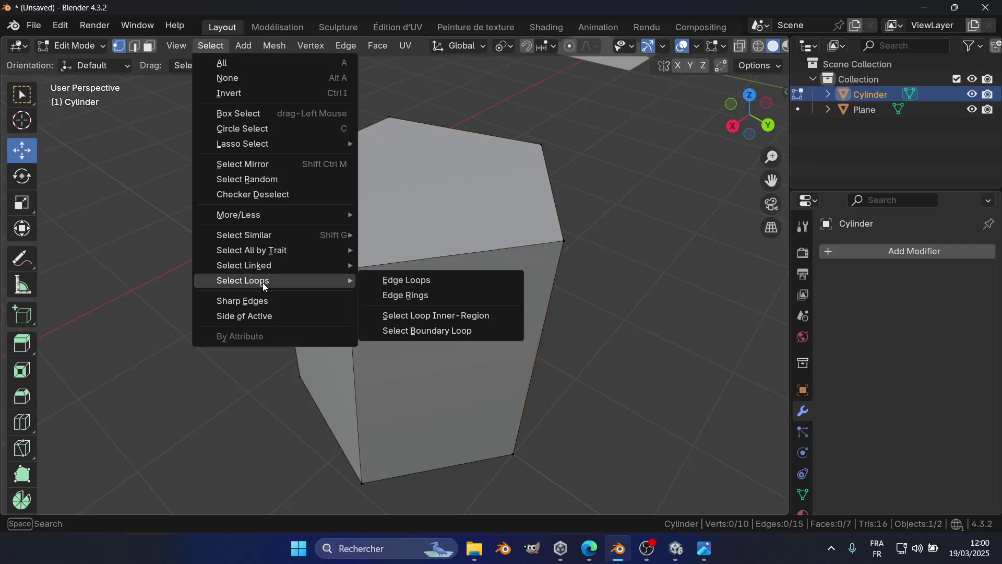
pyautogui.moveTo(262, 251)
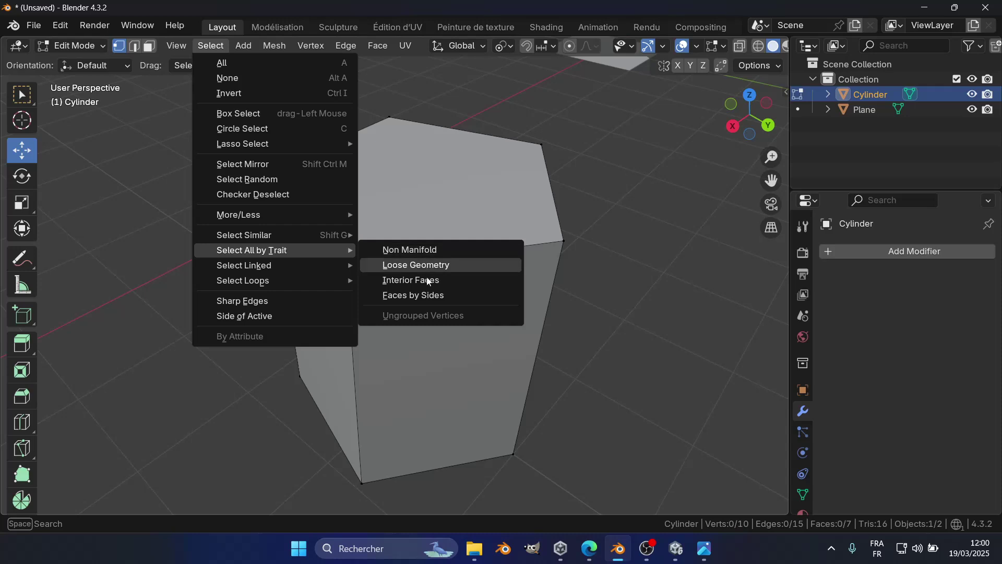
pyautogui.click(412, 297)
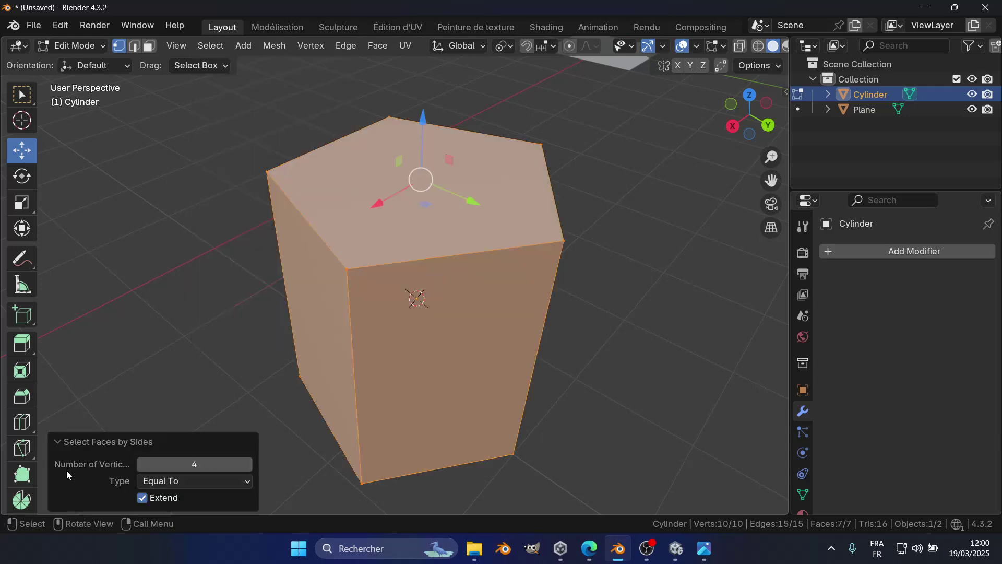
pyautogui.click(178, 482)
pyautogui.click(176, 447)
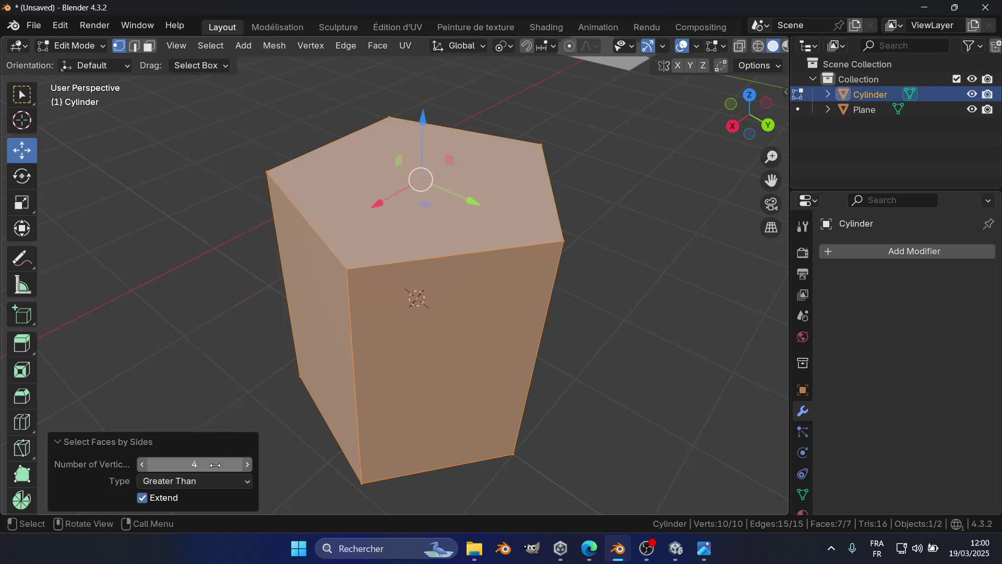
# - Try other vertex counts for the face selection, lowering the value to 3, and inspect the cylinder from below and the side
pyautogui.click(247, 465)
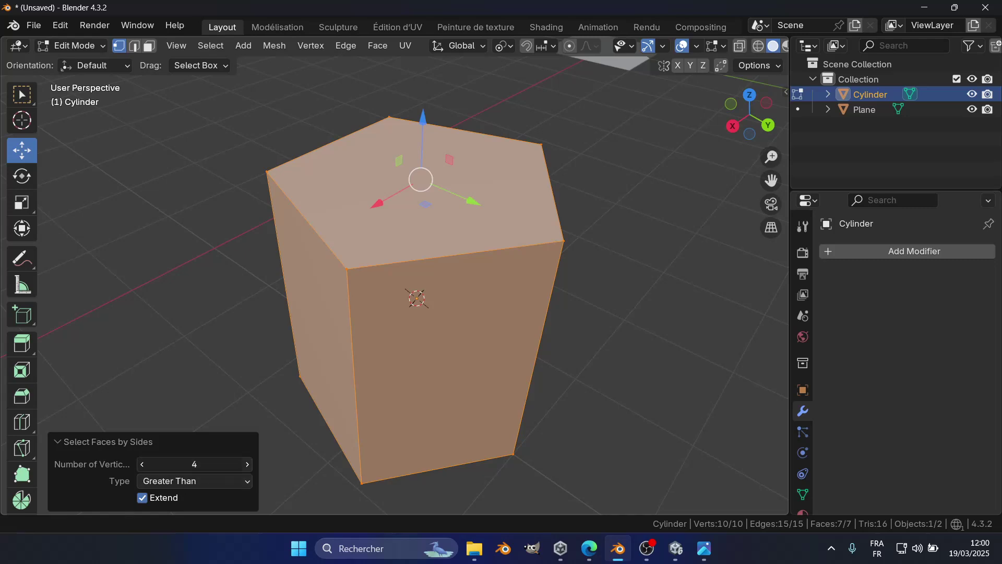
pyautogui.click(139, 465)
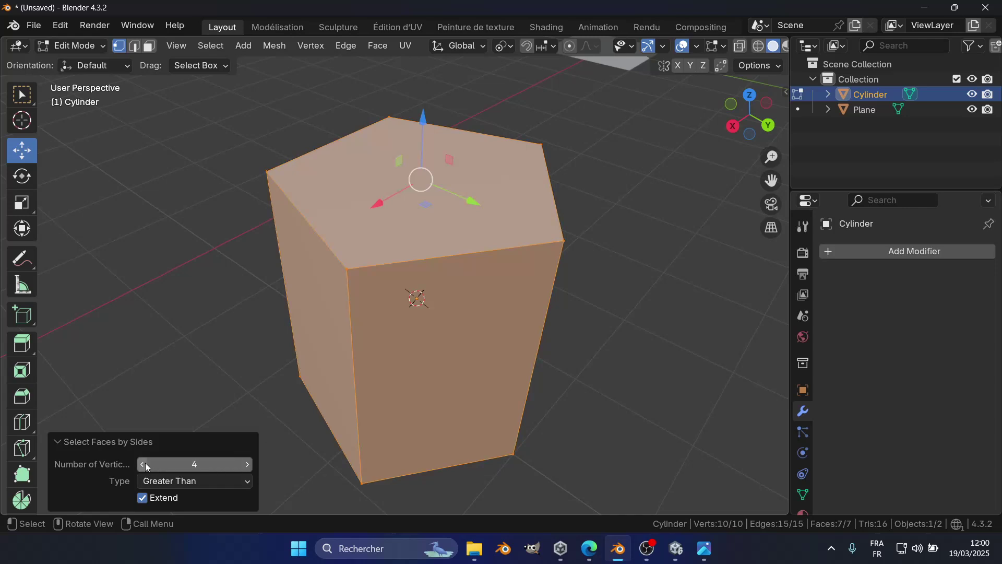
pyautogui.moveTo(291, 443); pyautogui.dragTo(460, 272, button='middle')
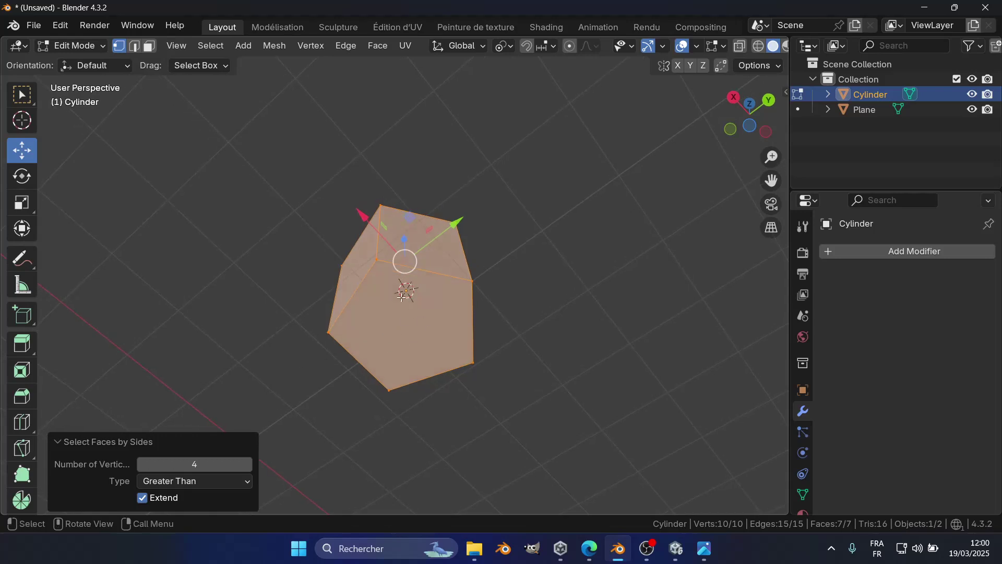
pyautogui.click(141, 464)
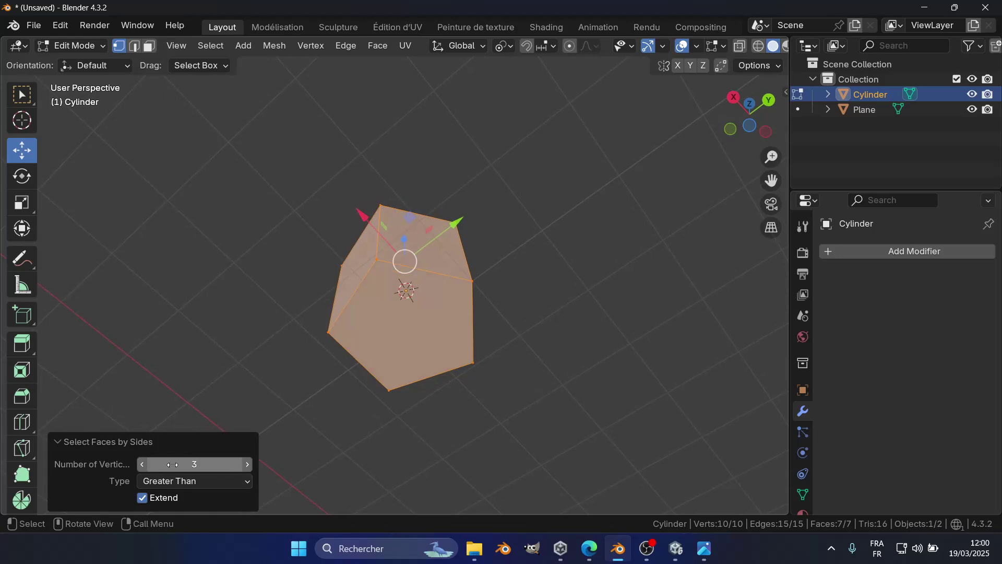
pyautogui.moveTo(252, 224); pyautogui.dragTo(369, 400, button='middle')
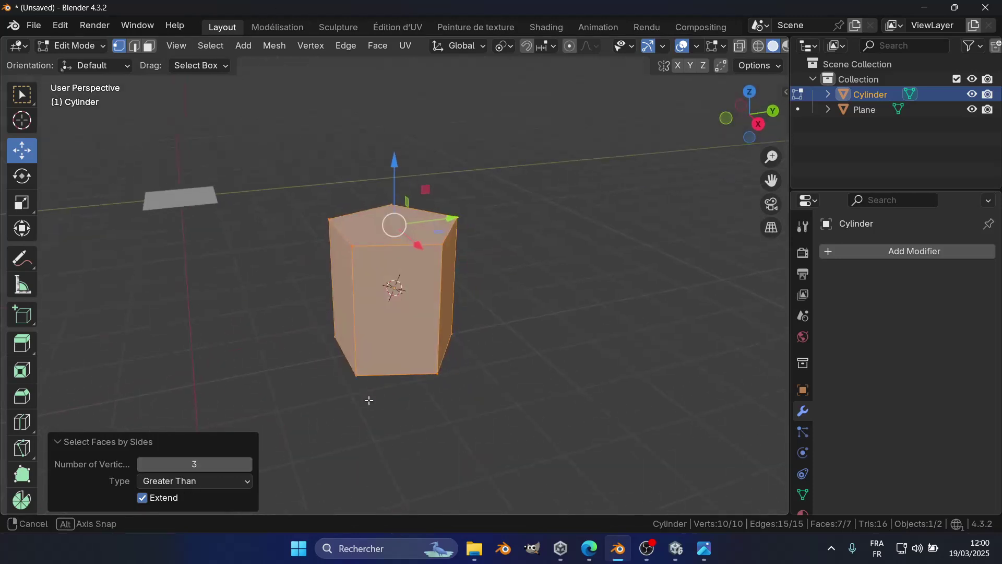
pyautogui.moveTo(412, 280); pyautogui.dragTo(435, 258, button='middle')
pyautogui.scroll(2, 435, 258)
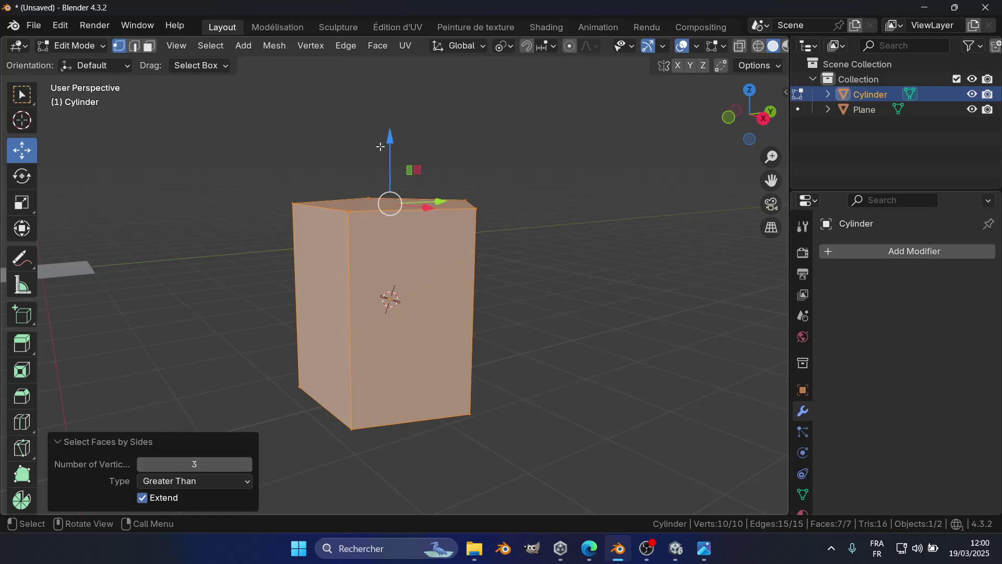
# - Test the Greater Than face selection with 4 and 5 vertices, then clear the selection
pyautogui.click(247, 464)
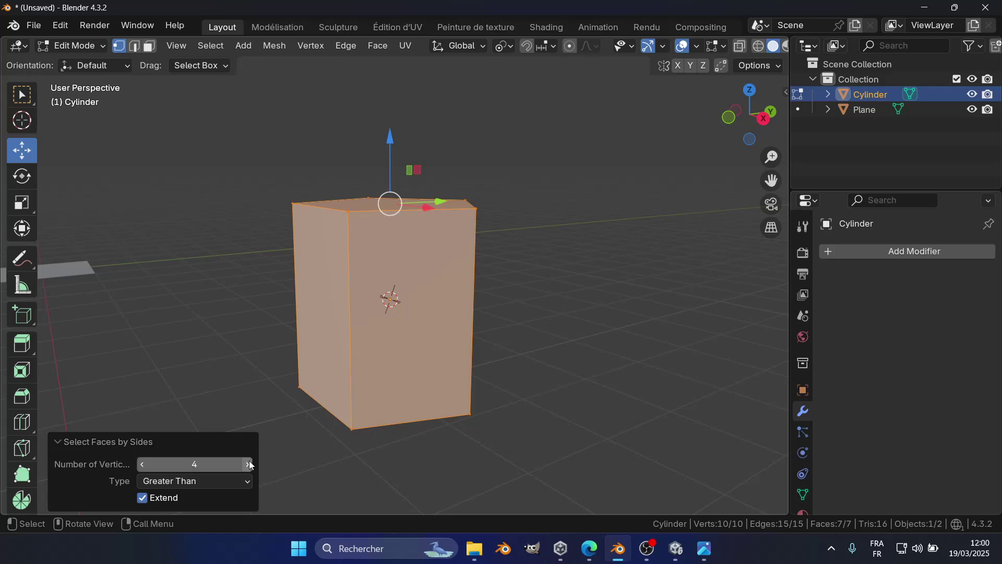
pyautogui.moveTo(379, 186); pyautogui.dragTo(387, 475, button='middle')
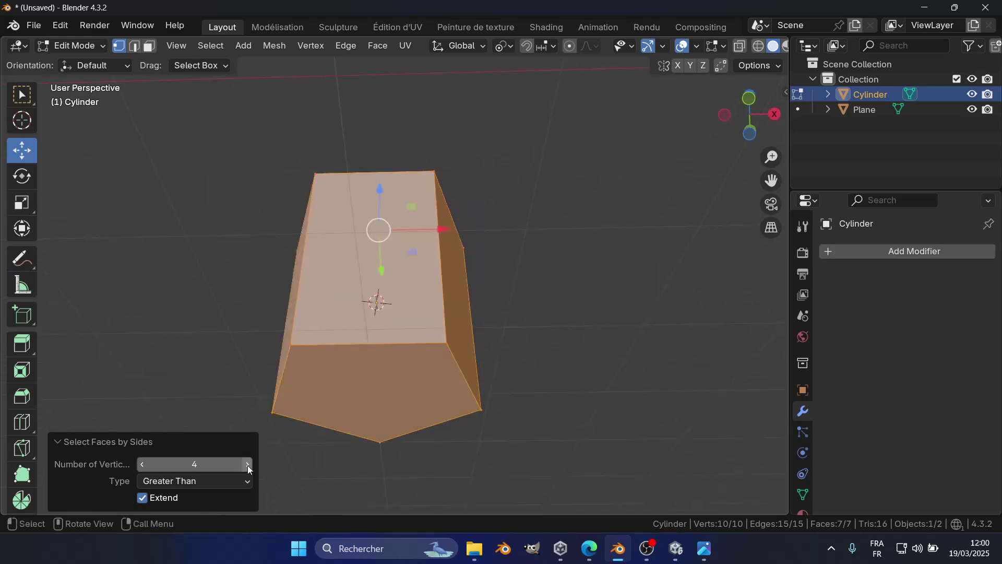
pyautogui.click(247, 464)
pyautogui.moveTo(452, 313); pyautogui.dragTo(396, 308, button='middle')
pyautogui.moveTo(409, 268); pyautogui.dragTo(382, 186, button='middle')
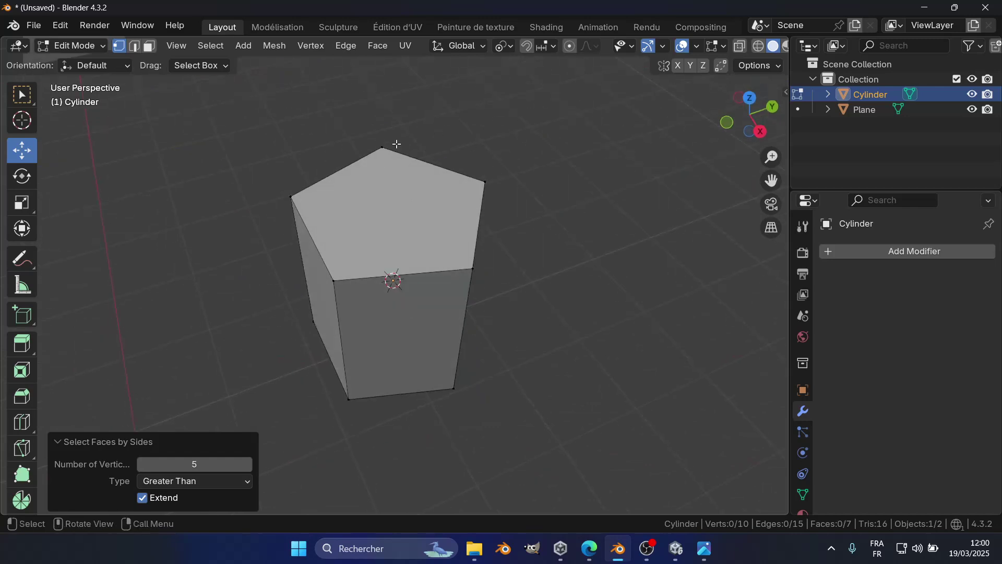
pyautogui.moveTo(417, 305); pyautogui.dragTo(407, 149, button='middle')
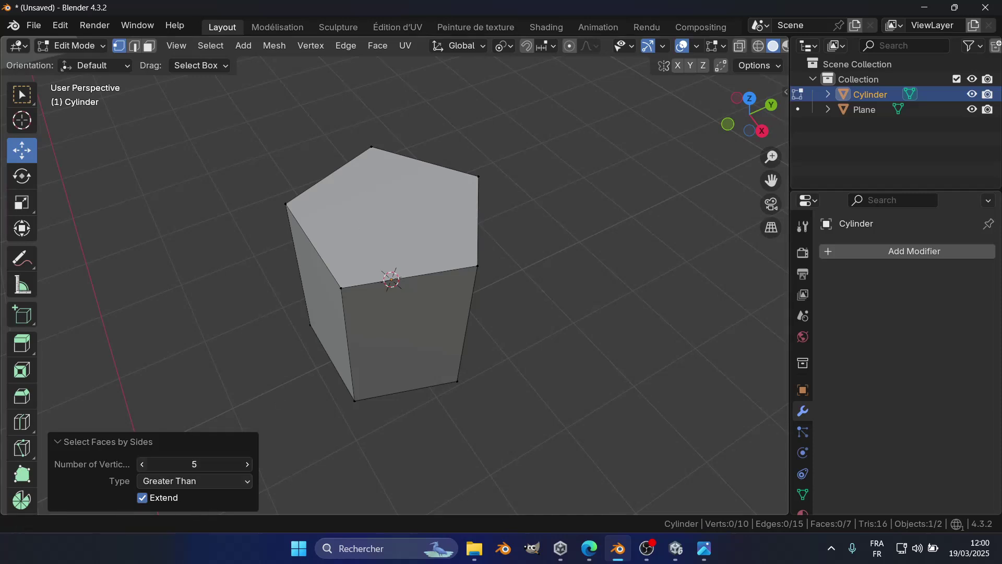
pyautogui.click(143, 464)
pyautogui.click(615, 234)
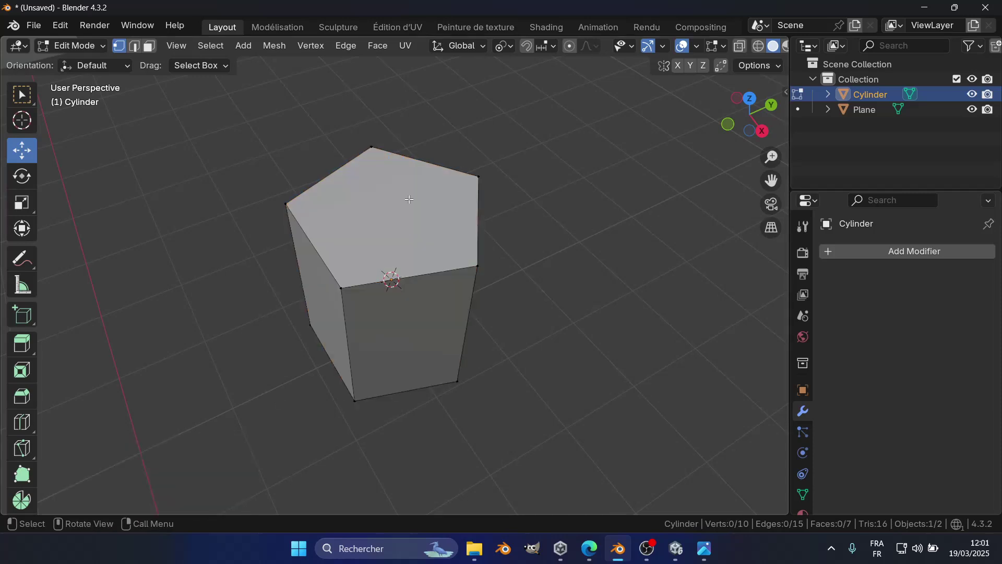
# - In face selection mode, select the pentagonal top face, then select a four-sided side face for comparison
pyautogui.press('3')
pyautogui.click(402, 206)
pyautogui.moveTo(562, 352); pyautogui.dragTo(548, 257, button='middle')
pyautogui.scroll(2, 548, 257)
pyautogui.moveTo(442, 220); pyautogui.dragTo(452, 195, button='middle')
pyautogui.moveTo(492, 340); pyautogui.dragTo(490, 306, button='middle')
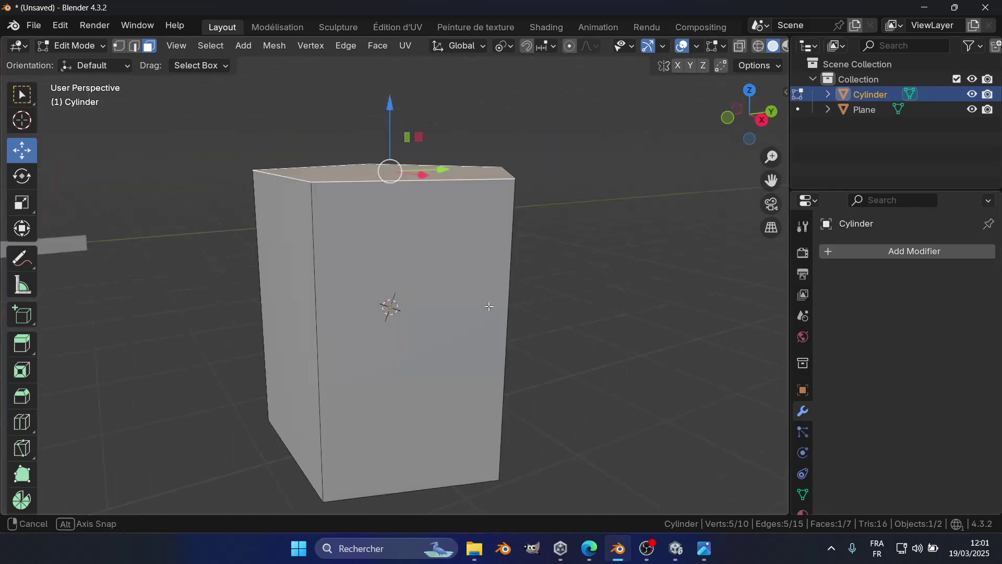
pyautogui.click(418, 277)
# - Select the cylinder's pentagonal top face and delete it with the Faces option
pyautogui.scroll(-3, 579, 337)
pyautogui.moveTo(579, 337); pyautogui.dragTo(447, 294, button='middle')
pyautogui.click(412, 219)
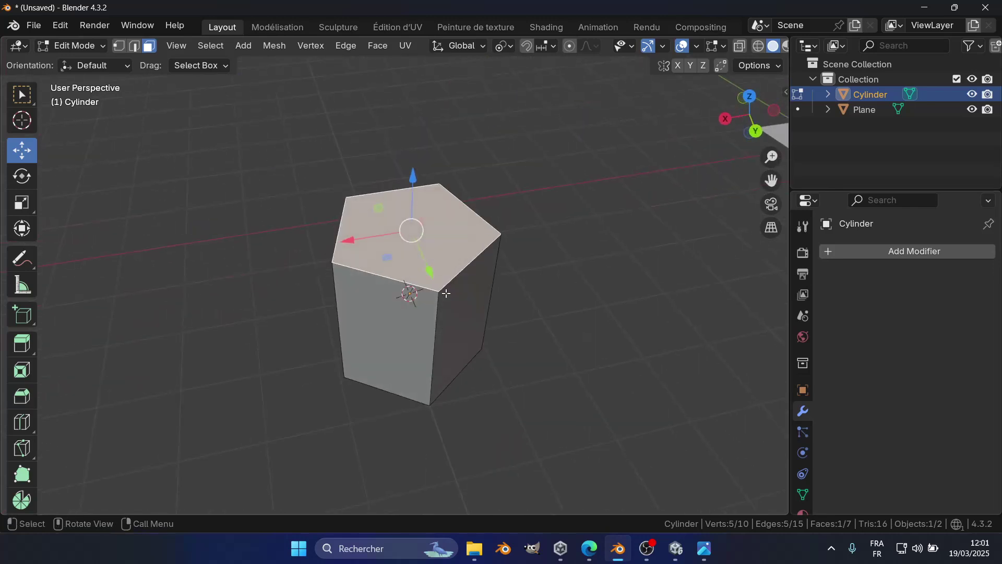
pyautogui.press('x')
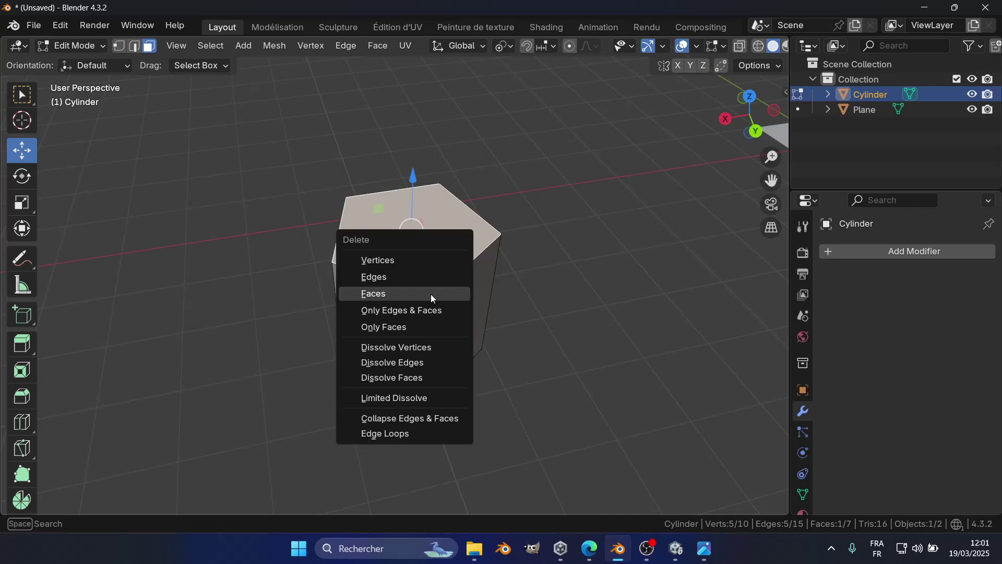
pyautogui.click(431, 293)
# - In vertex selection mode, fill a quad face across four corner vertices of the open top
pyautogui.press('1')
pyautogui.click(355, 201)
pyautogui.keyDown('shift'); pyautogui.click(335, 268); pyautogui.keyUp('shift')
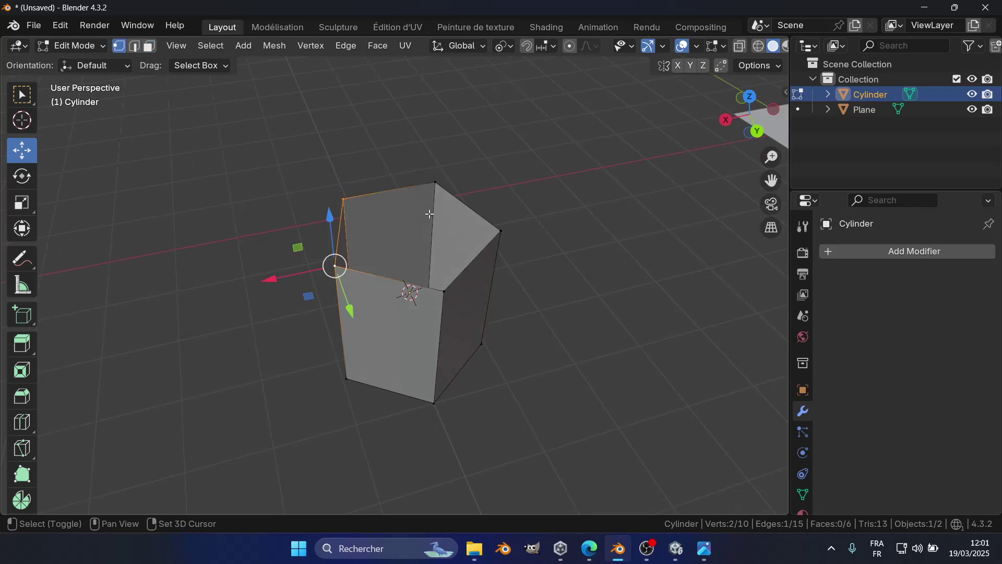
pyautogui.keyDown('shift'); pyautogui.click(434, 184); pyautogui.keyUp('shift')
pyautogui.press('f')
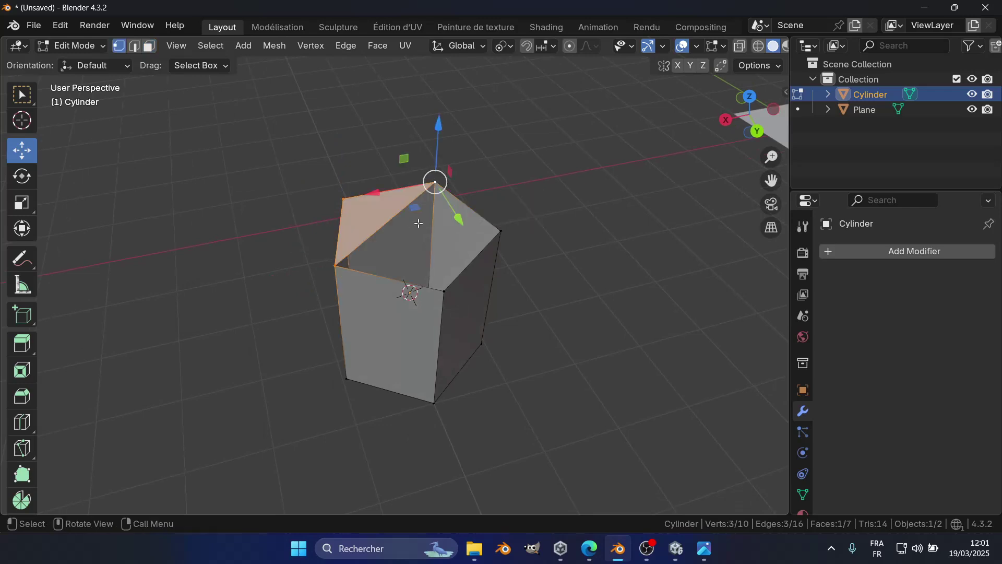
pyautogui.hotkey('ctrl', 'z')
pyautogui.keyDown('shift'); pyautogui.click(445, 290); pyautogui.keyUp('shift')
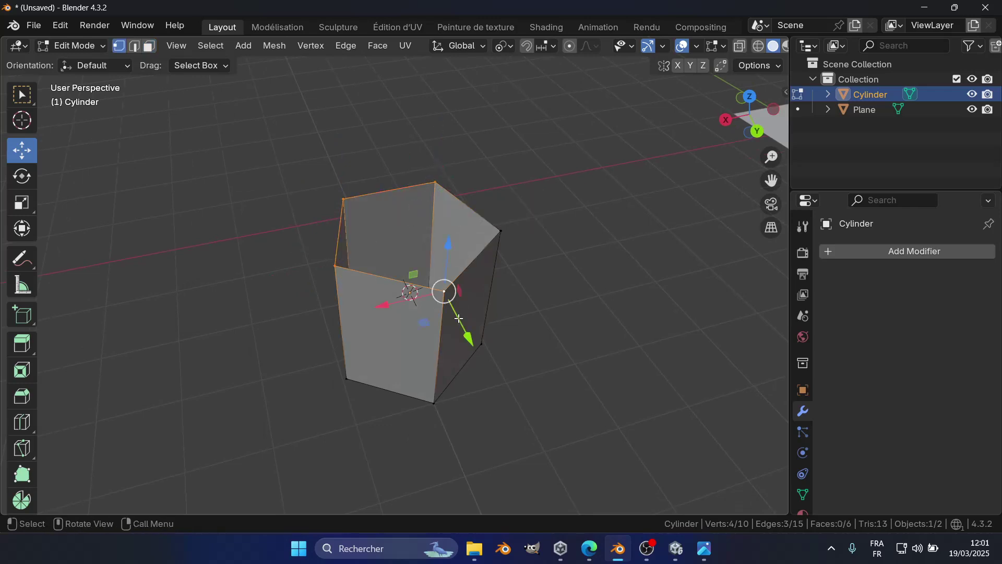
pyautogui.press('f')
# - Fill the remaining gap in the top with a triangular face between its three corner vertices
pyautogui.moveTo(452, 290); pyautogui.dragTo(452, 249, button='middle')
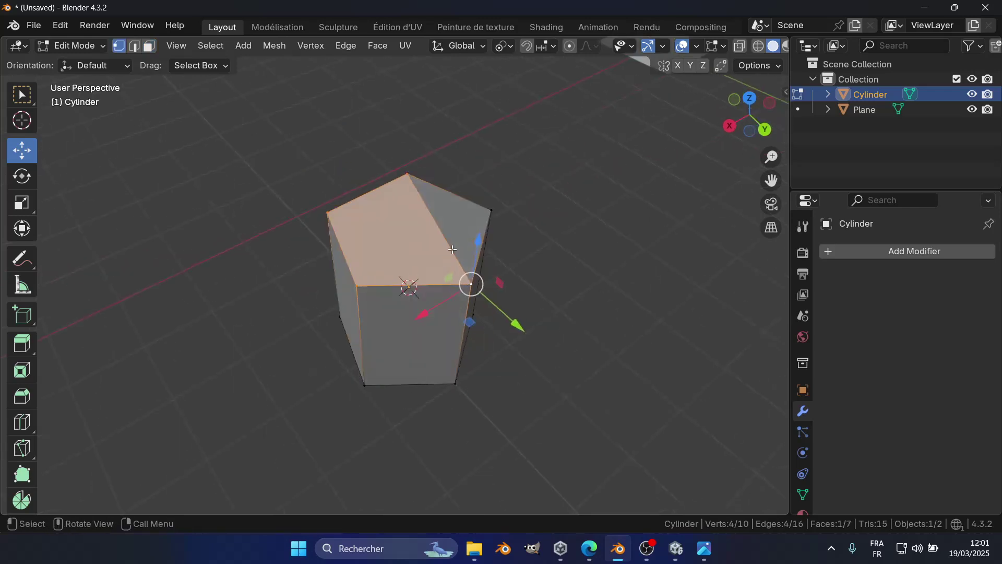
pyautogui.click(403, 176)
pyautogui.keyDown('shift'); pyautogui.click(472, 285); pyautogui.keyUp('shift')
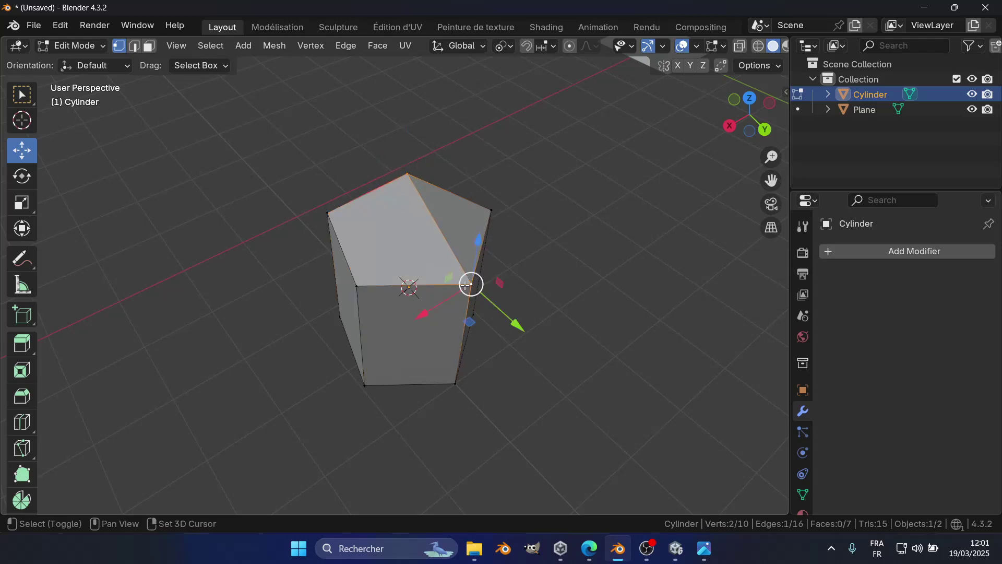
pyautogui.keyDown('shift'); pyautogui.click(492, 210); pyautogui.keyUp('shift')
pyautogui.press('f')
pyautogui.moveTo(537, 260); pyautogui.dragTo(543, 279, button='middle')
pyautogui.moveTo(385, 351); pyautogui.dragTo(470, 412, button='middle')
pyautogui.moveTo(573, 342); pyautogui.dragTo(503, 296, button='middle')
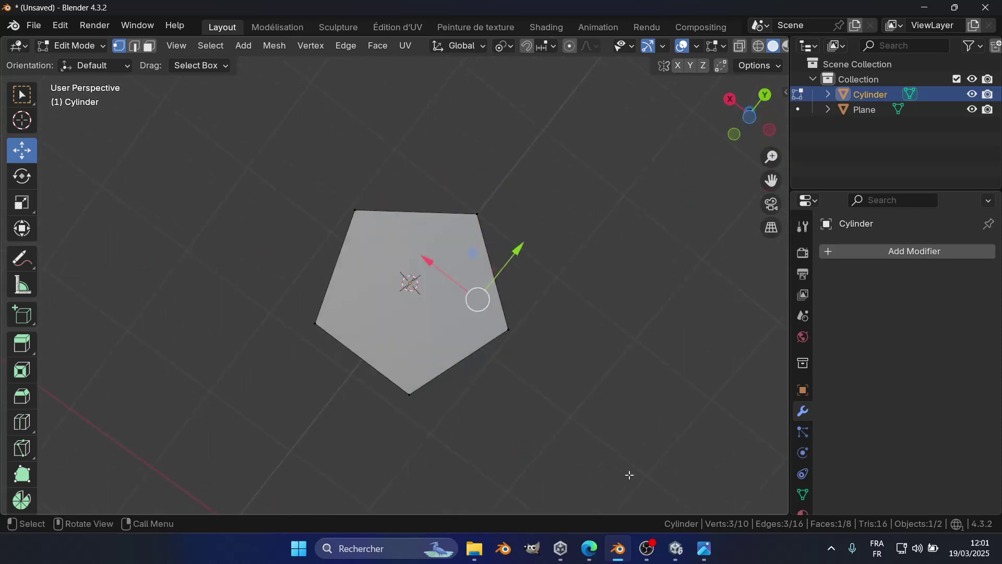
# - Switch to the course page in Edge and read through the low/high poly, baking, and flat versus smooth shading sections
pyautogui.moveTo(591, 556)
pyautogui.click(674, 475)
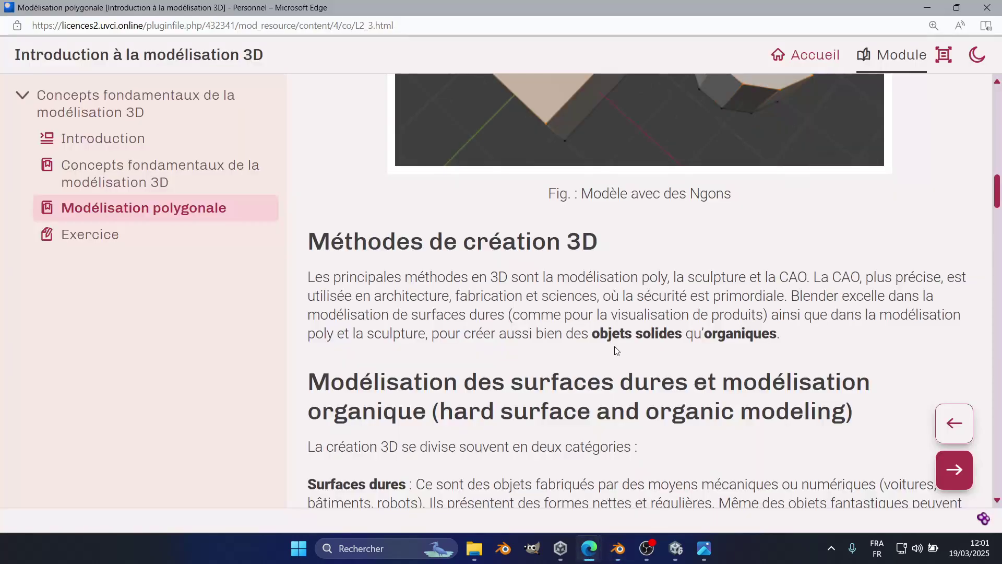
pyautogui.scroll(-5, 606, 312)
pyautogui.scroll(-7, 605, 313)
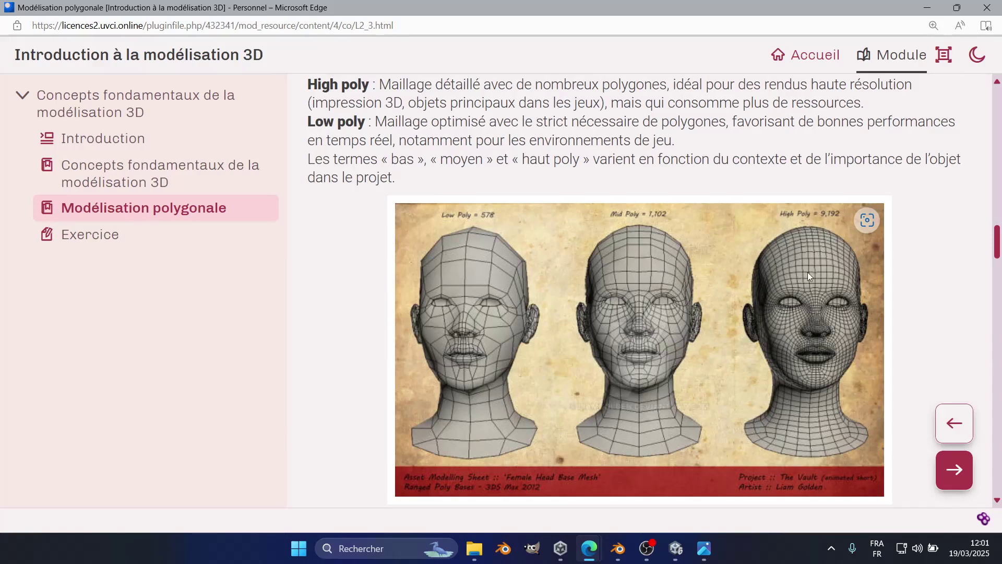
pyautogui.scroll(1, 796, 318)
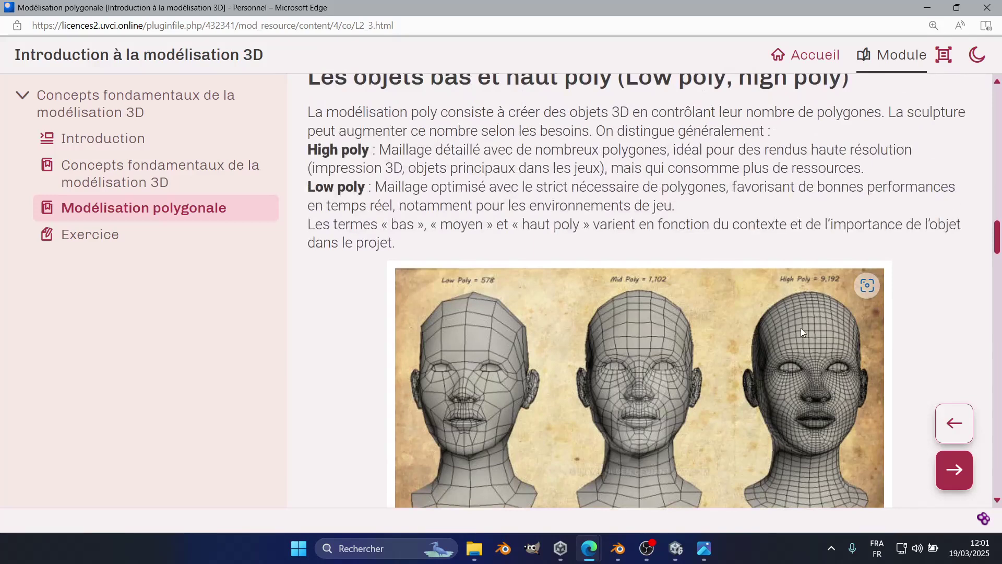
pyautogui.scroll(2, 801, 328)
pyautogui.scroll(-3, 804, 321)
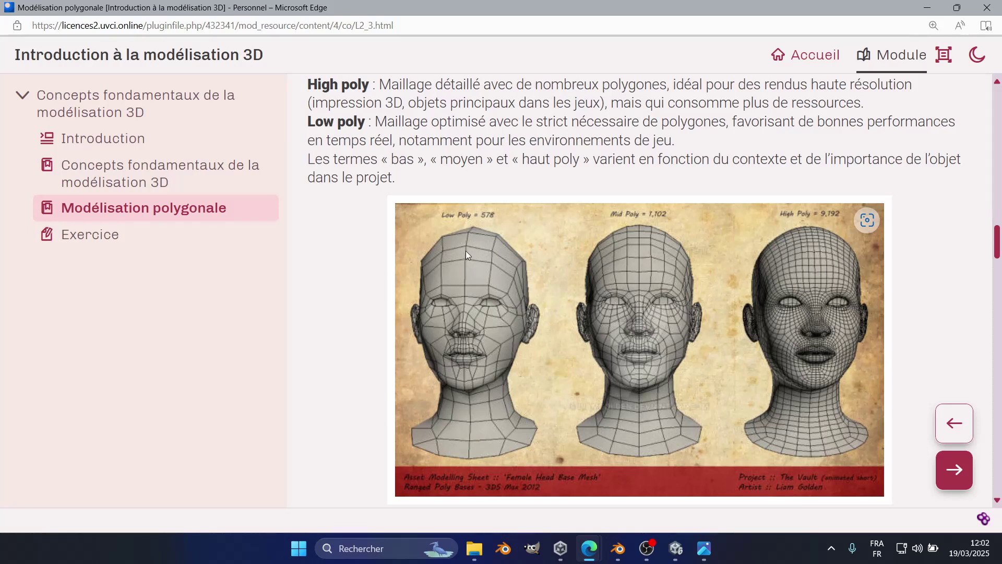
pyautogui.scroll(-1, 468, 251)
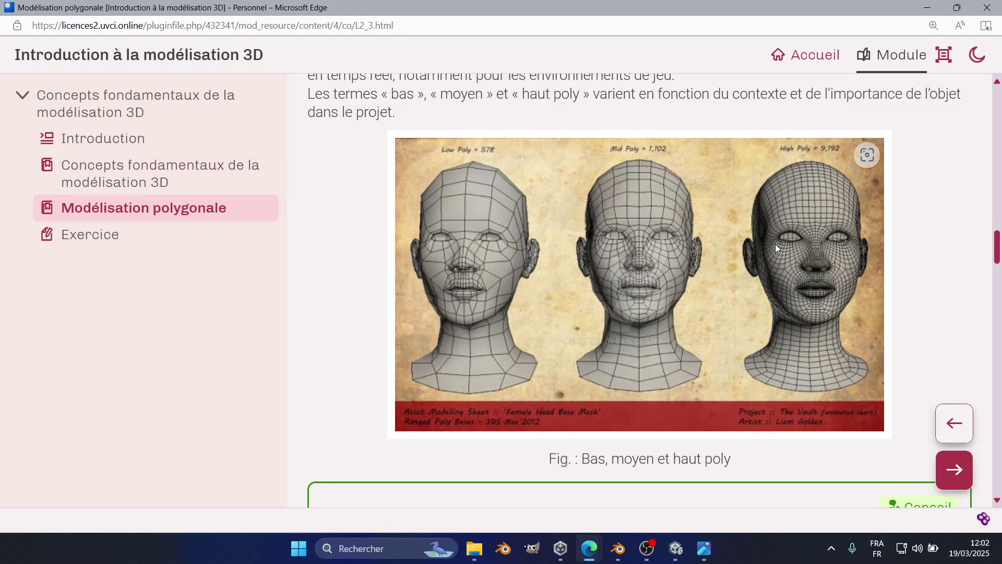
pyautogui.scroll(-6, 775, 249)
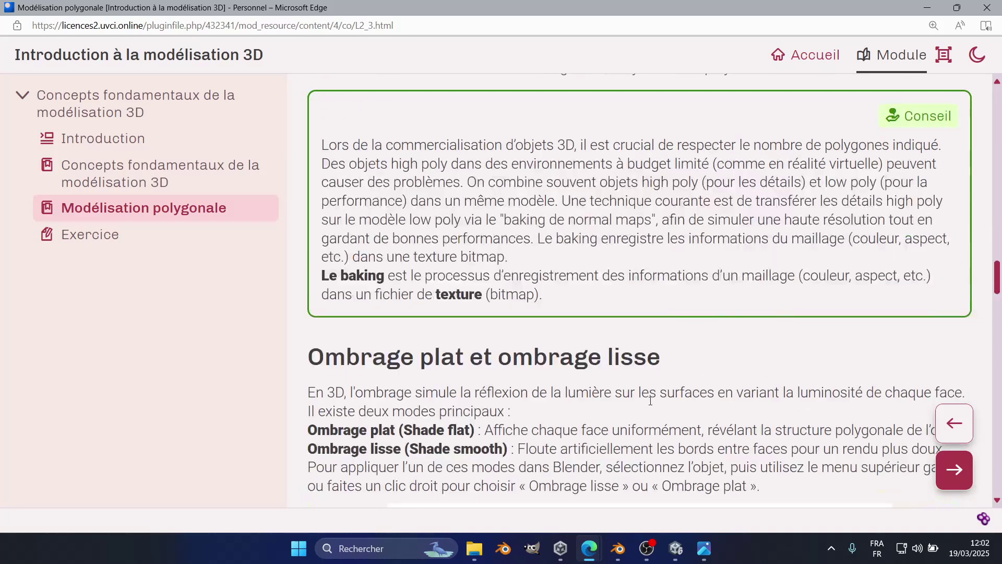
pyautogui.scroll(-7, 650, 401)
# - Back in Blender, return to Object Mode and delete both the cylinder and the plane
pyautogui.hotkey('alt', 'Tab')
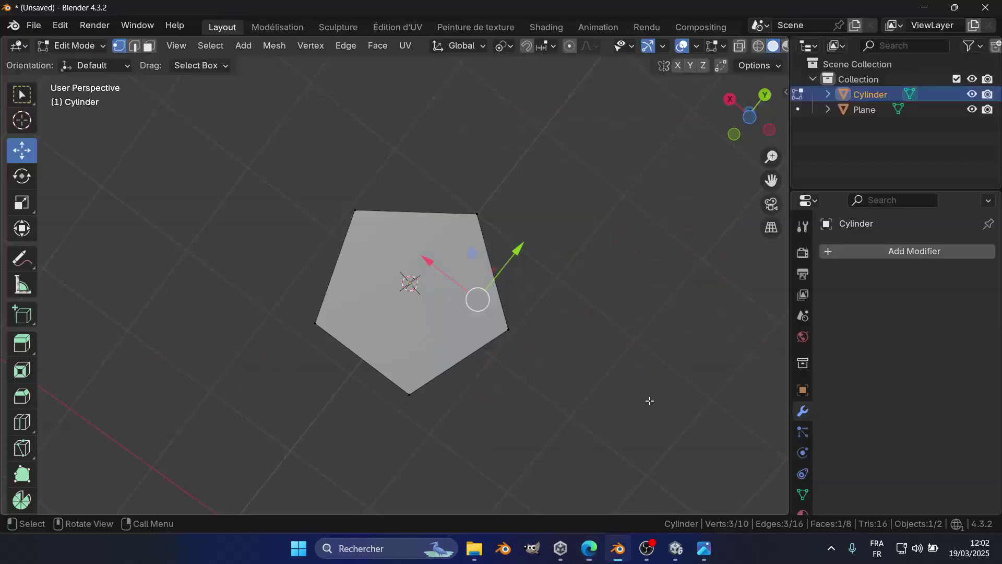
pyautogui.moveTo(510, 311); pyautogui.dragTo(425, 342, button='middle')
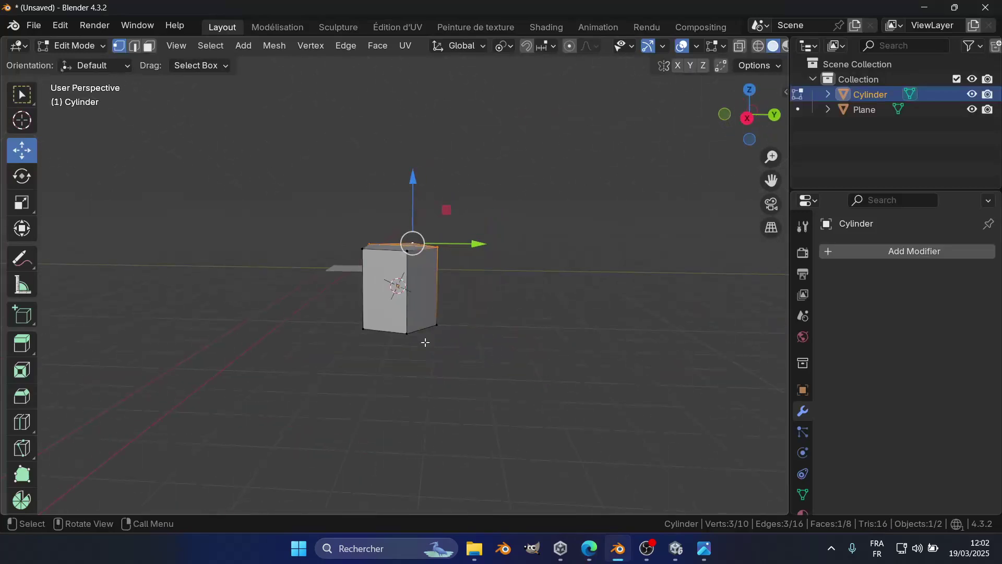
pyautogui.press('x')
pyautogui.click(409, 342)
pyautogui.click(368, 272)
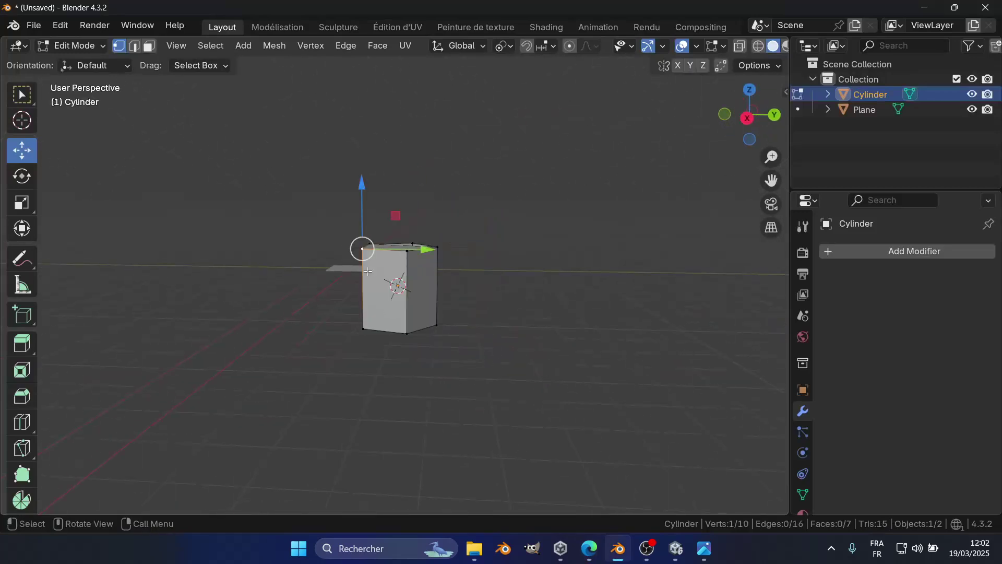
pyautogui.press('Tab')
pyautogui.moveTo(275, 218); pyautogui.dragTo(508, 406)
pyautogui.press('x')
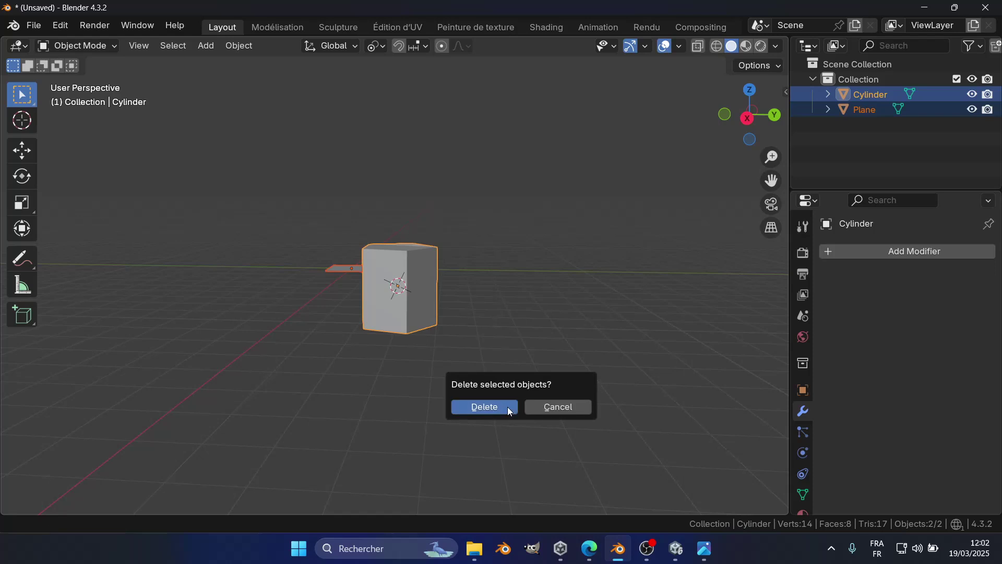
pyautogui.click(507, 406)
# - Add a UV sphere with 32 segments, 16 rings and a 1 m radius
pyautogui.hotkey('shift', 'a')
pyautogui.moveTo(352, 238)
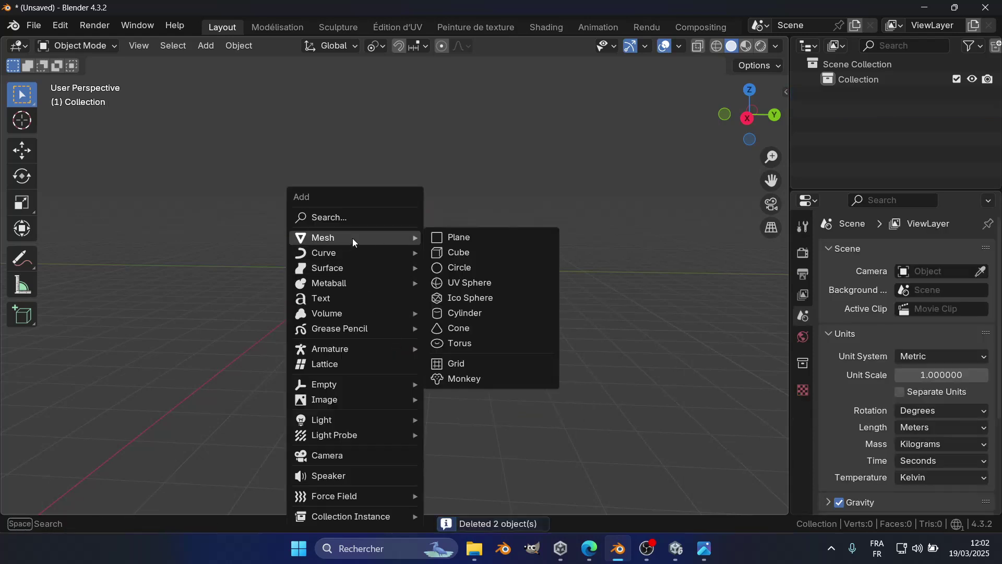
pyautogui.click(473, 282)
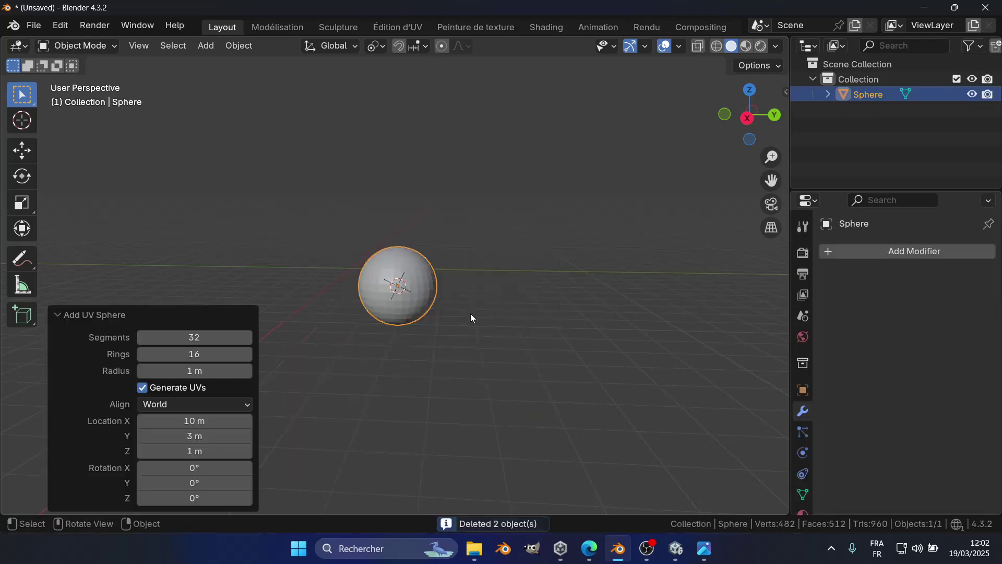
pyautogui.keyDown('shift'); pyautogui.moveTo(459, 322); pyautogui.dragTo(624, 324, button='middle'); pyautogui.keyUp('shift')
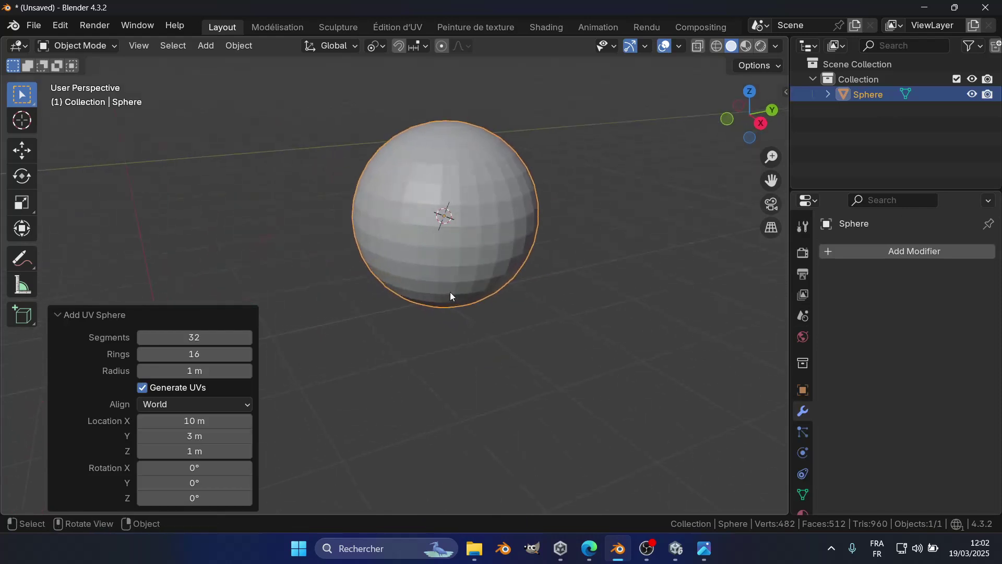
pyautogui.scroll(2, 481, 248)
pyautogui.keyDown('shift'); pyautogui.moveTo(482, 247); pyautogui.dragTo(475, 272, button='middle'); pyautogui.keyUp('shift')
# - Apply Shade Smooth to the sphere and inspect its surface from several angles
pyautogui.rightClick(470, 236)
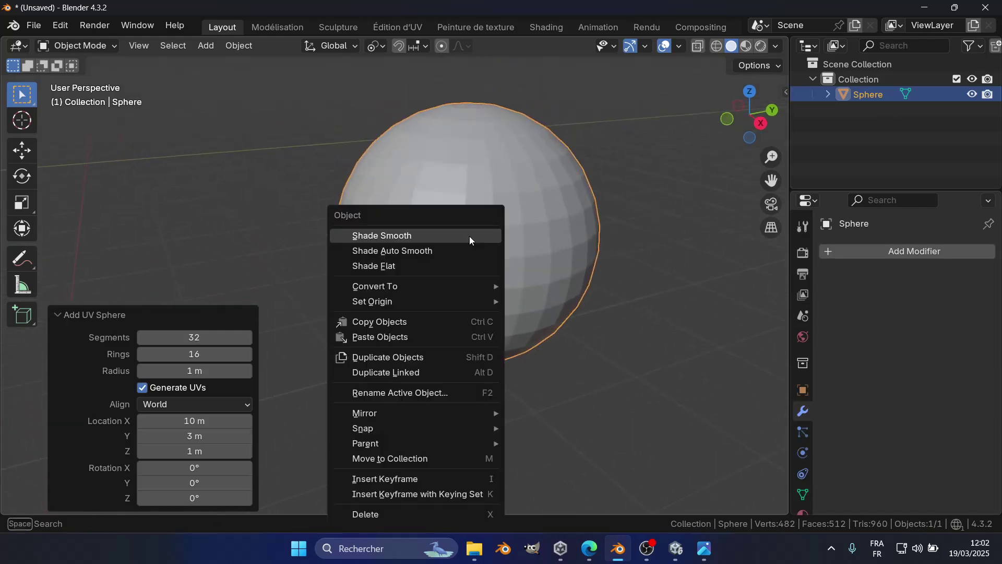
pyautogui.click(371, 239)
pyautogui.moveTo(381, 261); pyautogui.dragTo(585, 292, button='middle')
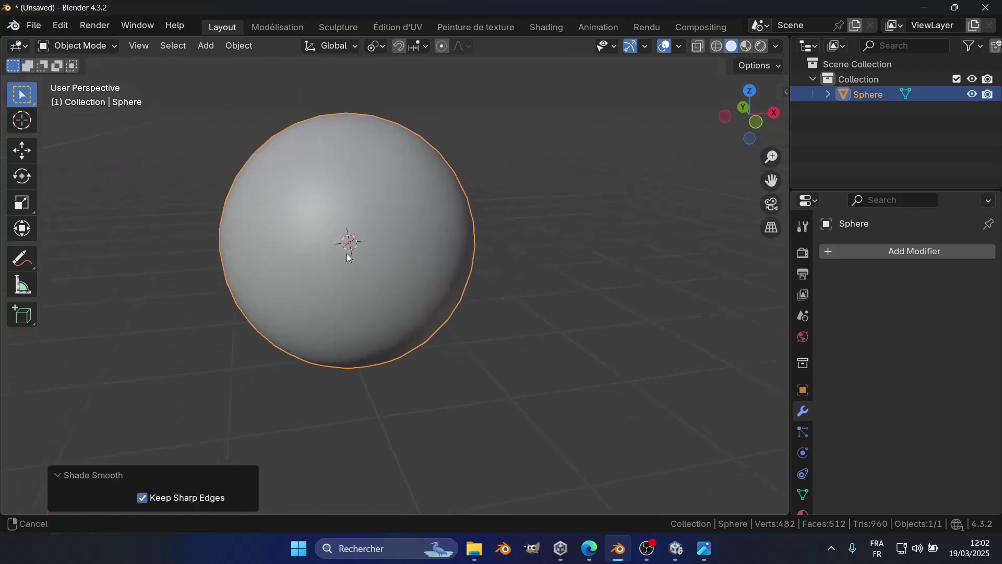
pyautogui.keyDown('shift'); pyautogui.moveTo(336, 251); pyautogui.dragTo(506, 261, button='middle'); pyautogui.keyUp('shift')
pyautogui.scroll(2, 570, 229)
pyautogui.keyDown('shift'); pyautogui.moveTo(614, 183); pyautogui.dragTo(564, 210, button='middle'); pyautogui.keyUp('shift')
pyautogui.moveTo(564, 210)
pyautogui.mouseDown(button='middle')
pyautogui.moveTo(597, 274)
pyautogui.moveTo(569, 228)
pyautogui.mouseUp(button='middle')
pyautogui.scroll(-4, 568, 227)
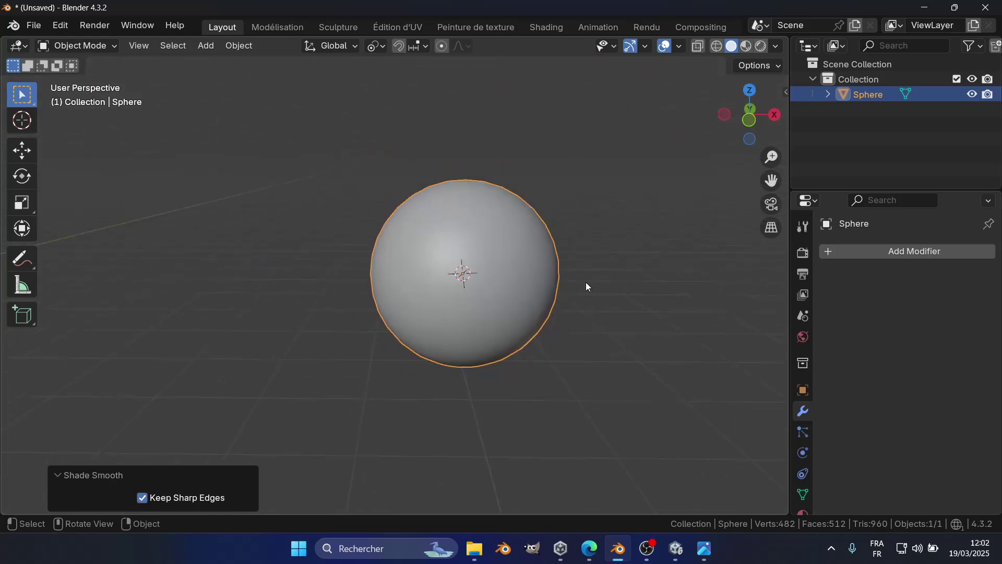
pyautogui.scroll(1, 577, 320)
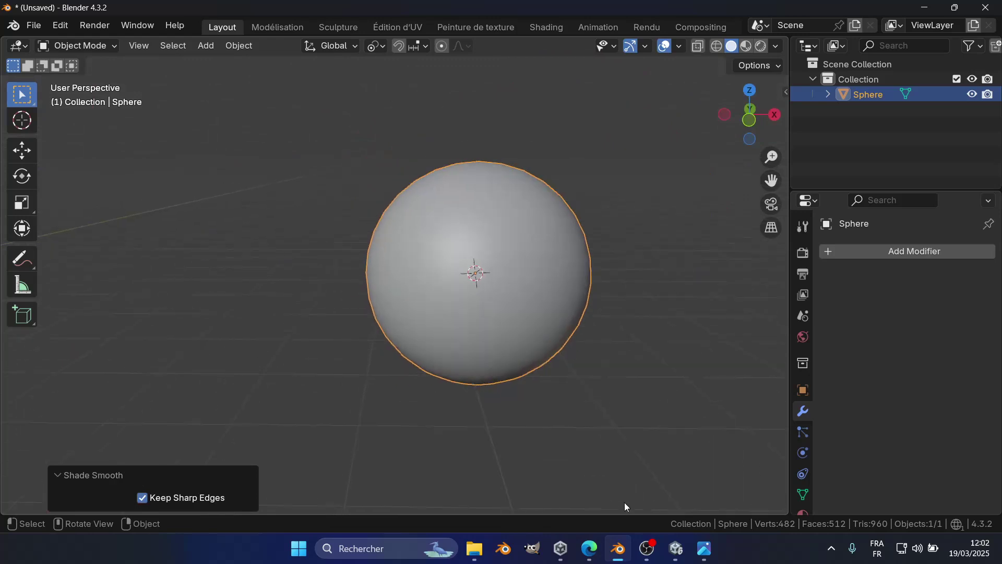
# - Apply Shade Flat to the sphere and examine its faceted surface
pyautogui.rightClick(484, 275)
pyautogui.rightClick(507, 239)
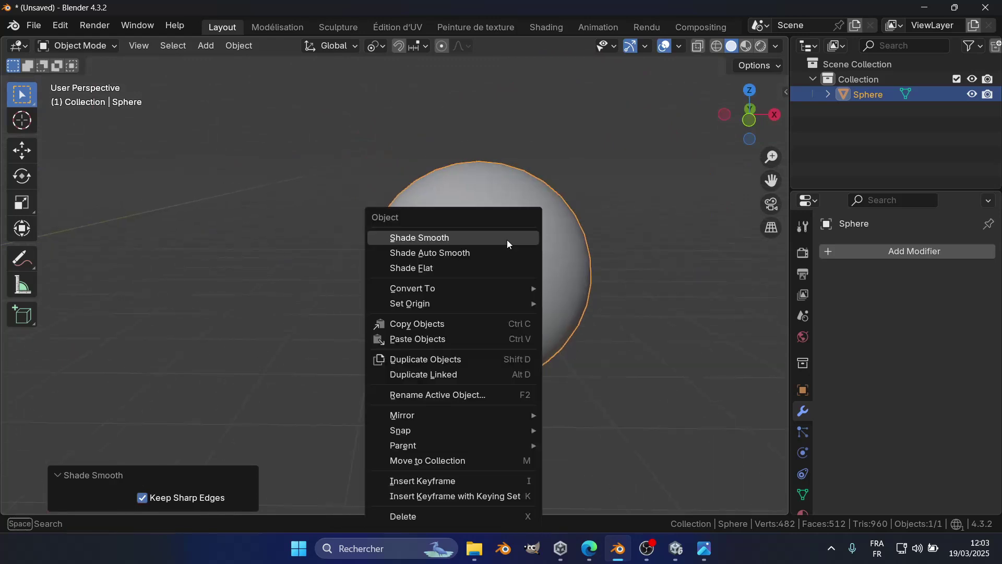
pyautogui.click(406, 269)
pyautogui.moveTo(522, 283); pyautogui.dragTo(539, 317, button='middle')
pyautogui.scroll(2, 518, 255)
pyautogui.keyDown('shift'); pyautogui.moveTo(568, 246); pyautogui.dragTo(414, 262, button='middle'); pyautogui.keyUp('shift')
# - Add a 2 m cube and move it clear of the sphere, about 3.4 m along X
pyautogui.click(597, 223)
pyautogui.hotkey('shift', 'a')
pyautogui.moveTo(597, 223)
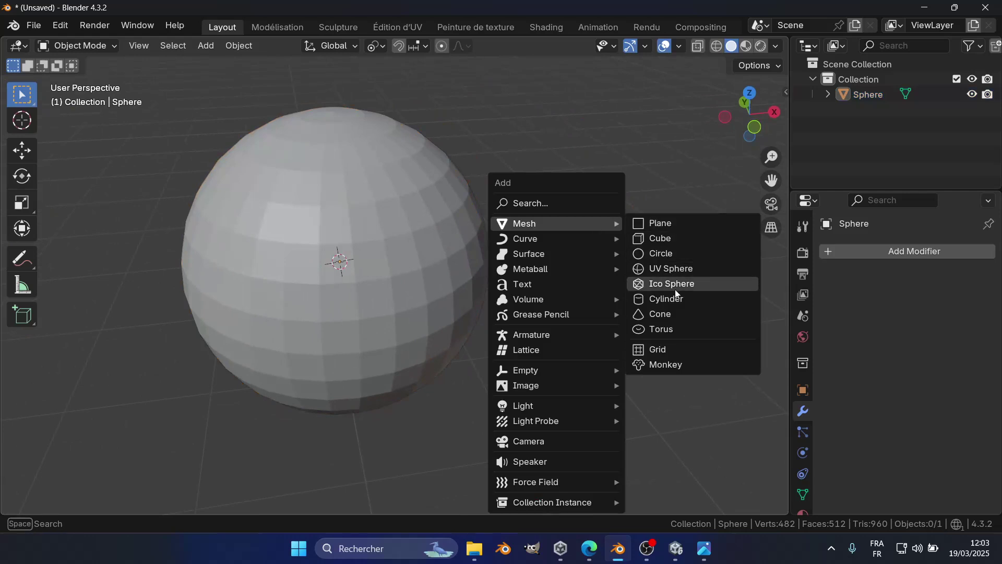
pyautogui.click(668, 238)
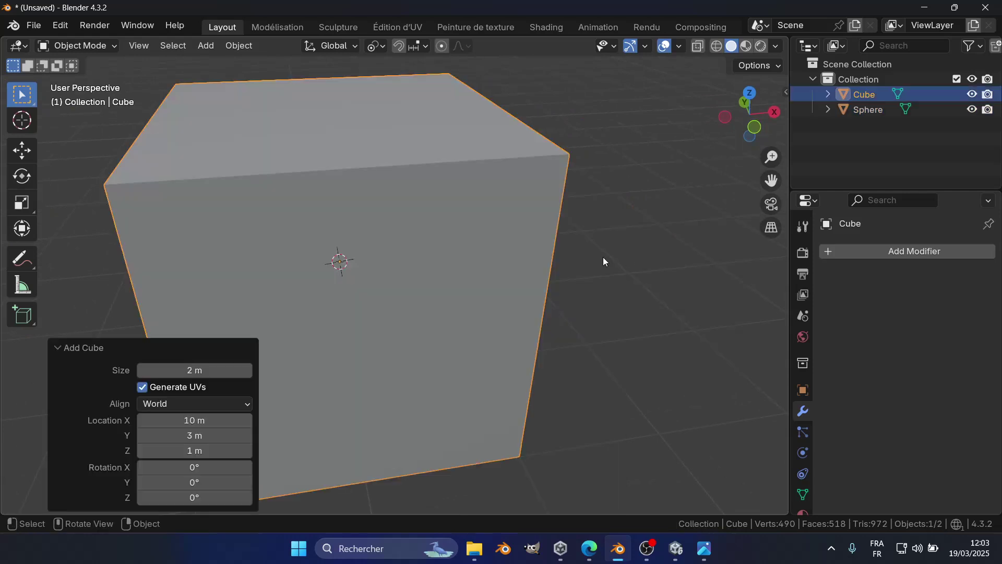
pyautogui.scroll(-5, 552, 247)
pyautogui.press('g')
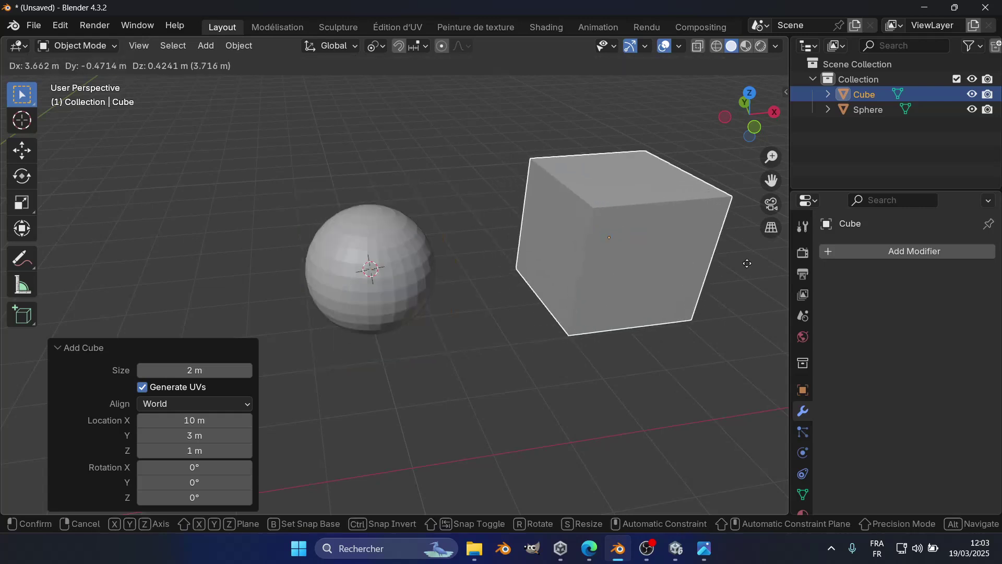
pyautogui.click(727, 264)
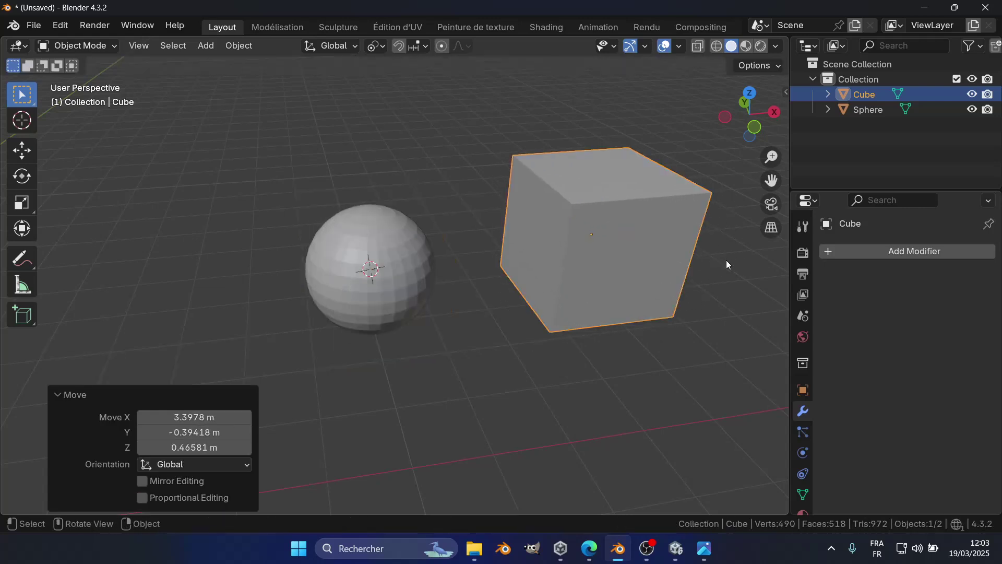
# - Apply Shade Smooth to the cube, inspect the shading across its faces, and set it back to Shade Flat
pyautogui.rightClick(611, 255)
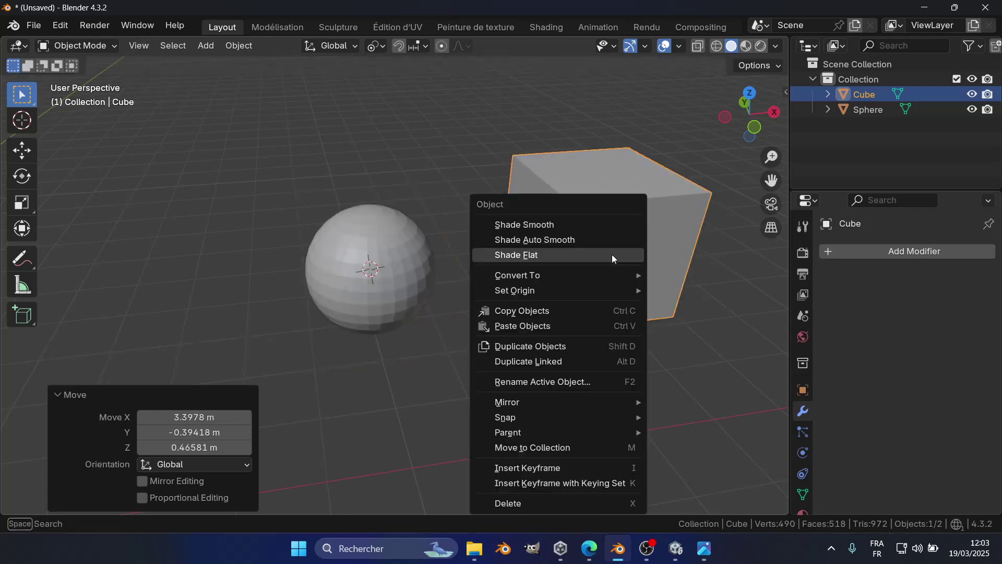
pyautogui.click(594, 225)
pyautogui.moveTo(594, 225)
pyautogui.mouseDown(button='middle')
pyautogui.moveTo(690, 337)
pyautogui.moveTo(638, 297)
pyautogui.moveTo(496, 280)
pyautogui.moveTo(573, 325)
pyautogui.moveTo(569, 261)
pyautogui.mouseUp(button='middle')
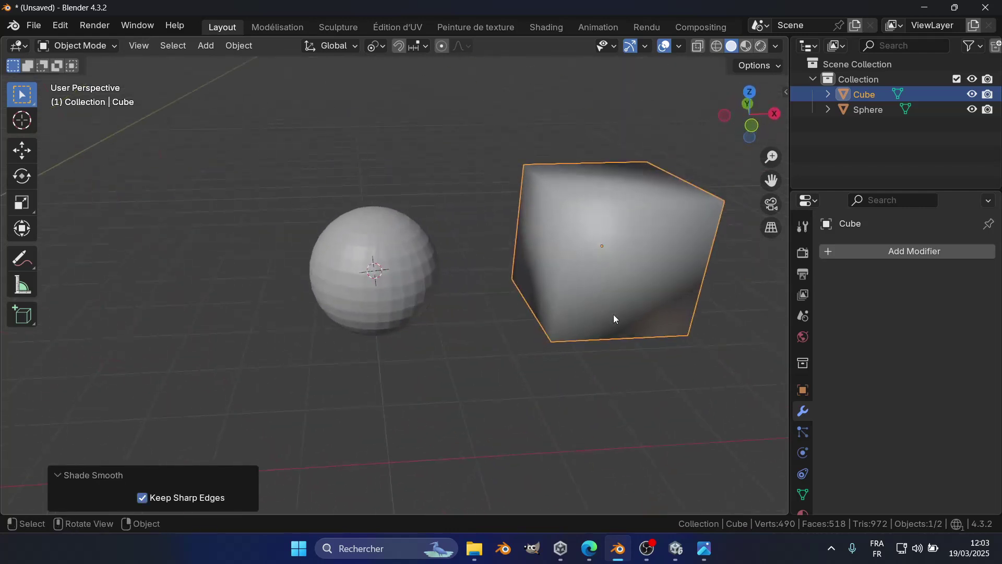
pyautogui.moveTo(615, 238); pyautogui.dragTo(622, 301, button='middle')
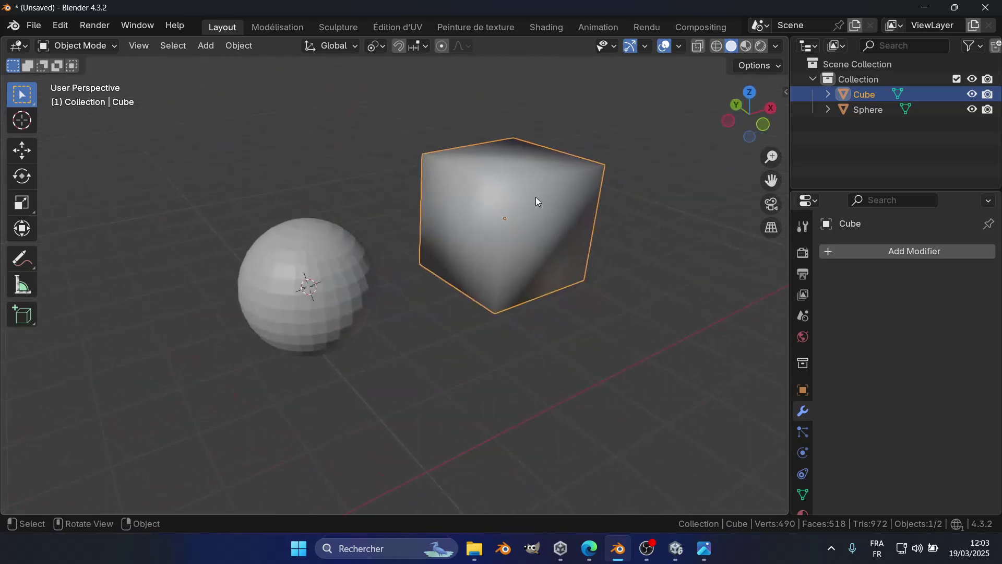
pyautogui.moveTo(498, 286); pyautogui.dragTo(611, 236, button='middle')
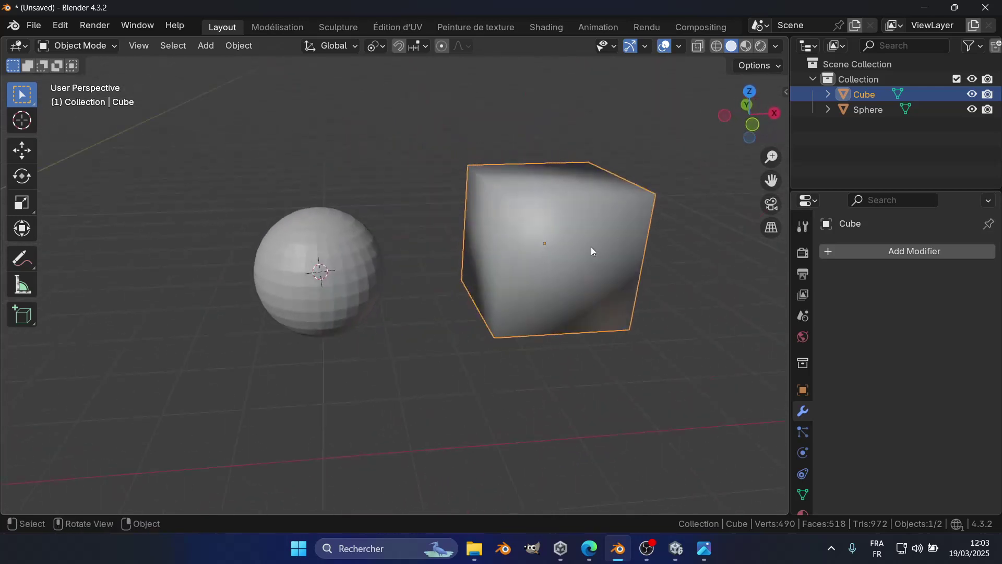
pyautogui.rightClick(576, 234)
pyautogui.click(491, 265)
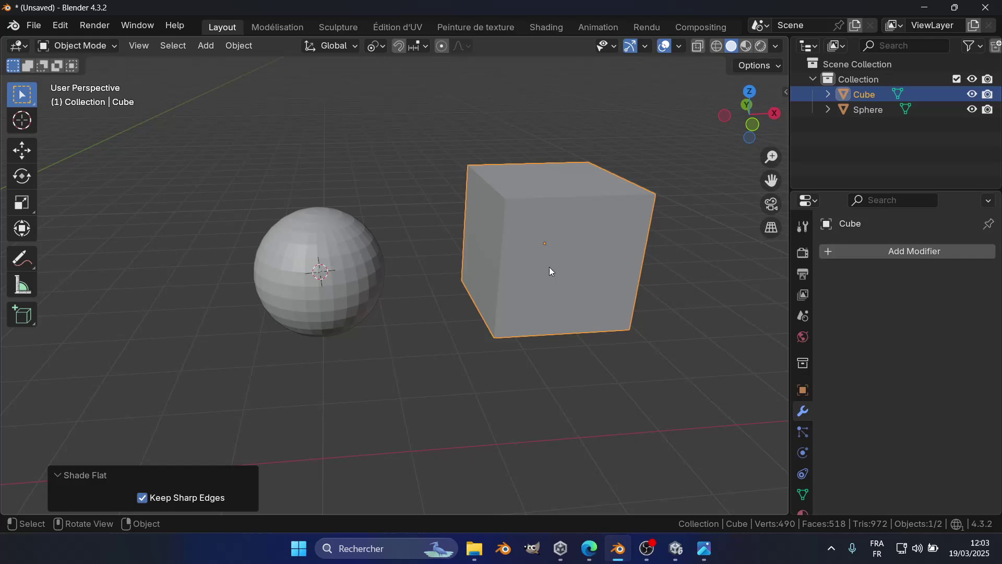
# - Switch to the course page in Edge and look through the Accrochage (Snap) section and the content around it
pyautogui.moveTo(589, 548)
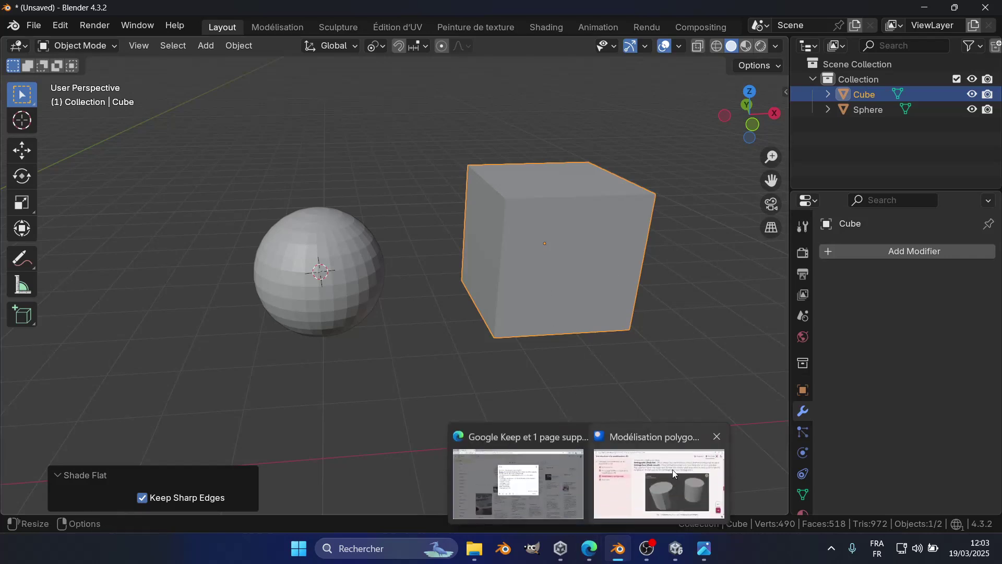
pyautogui.click(671, 476)
pyautogui.scroll(-10, 636, 415)
pyautogui.scroll(2, 636, 411)
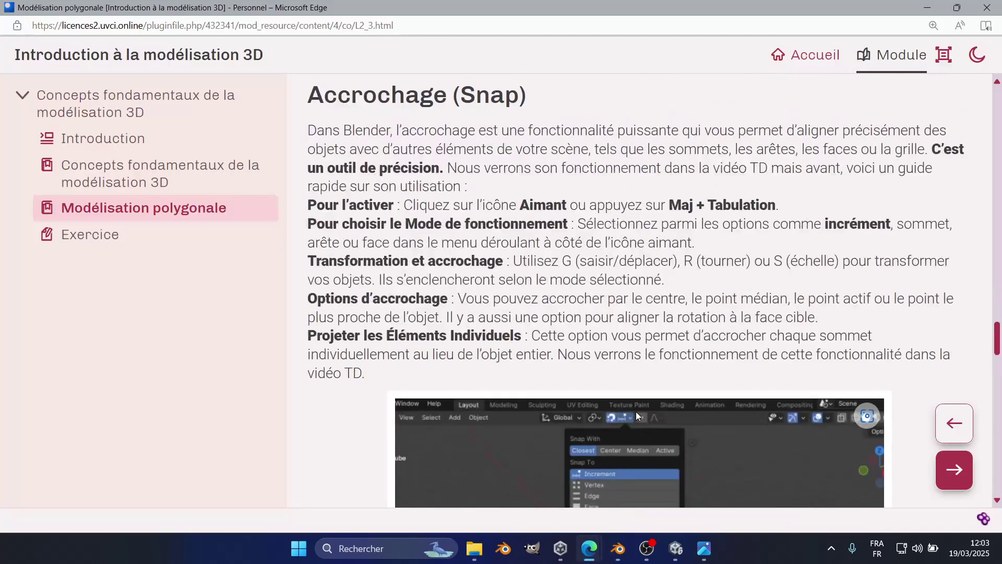
pyautogui.scroll(-15, 635, 408)
pyautogui.scroll(6, 635, 406)
pyautogui.scroll(10, 636, 410)
pyautogui.scroll(-10, 637, 406)
# - Back in Blender, turn on snapping and move the cube by -2 m in X, 2 m in Y and 3 m in Z
pyautogui.moveTo(619, 548)
pyautogui.click(621, 480)
pyautogui.scroll(-4, 544, 290)
pyautogui.moveTo(584, 285); pyautogui.dragTo(549, 276, button='middle')
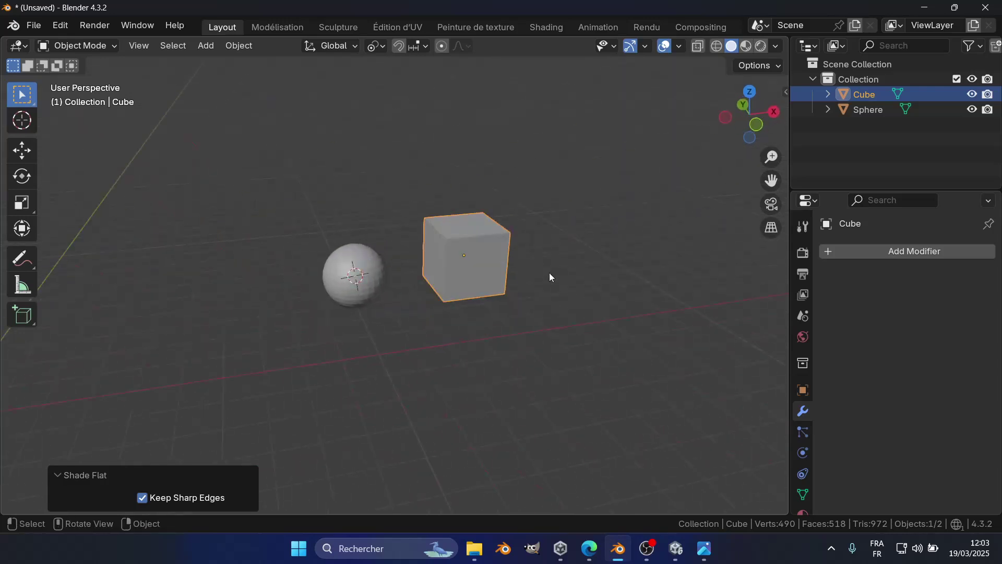
pyautogui.click(448, 286)
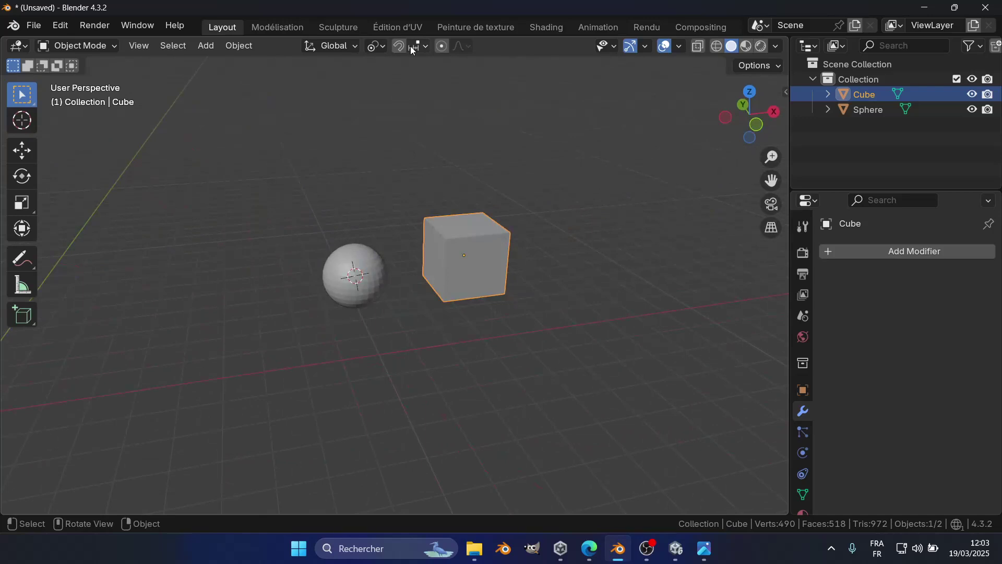
pyautogui.click(413, 50)
pyautogui.click(396, 46)
pyautogui.press('g')
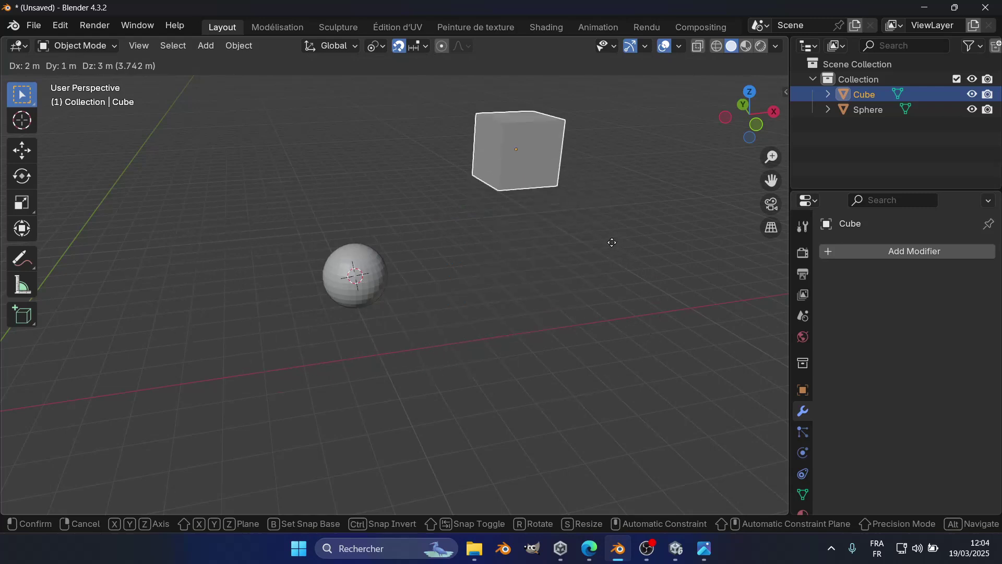
pyautogui.click(484, 241)
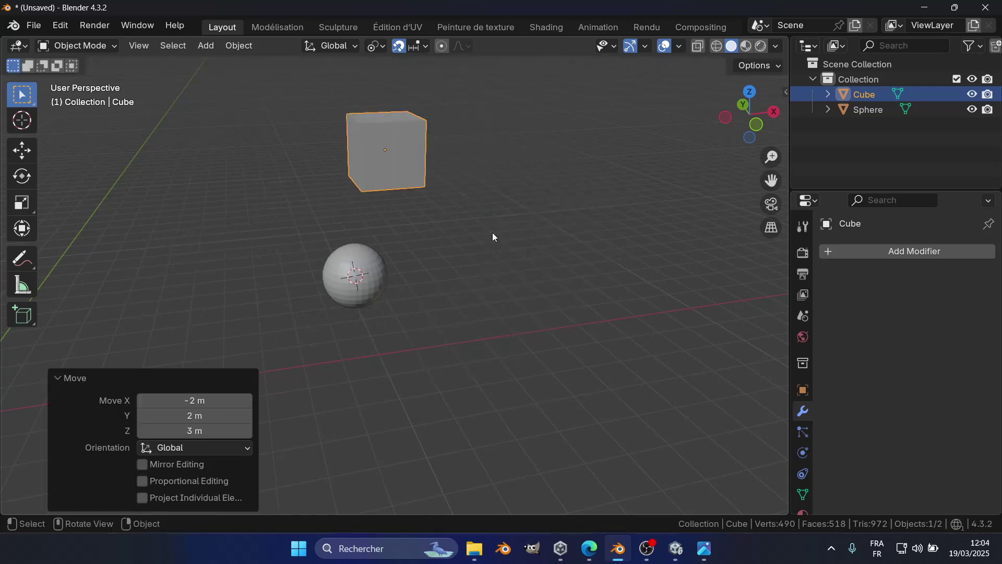
# - Move the cube farther away from the sphere in snapped increments
pyautogui.moveTo(621, 269); pyautogui.dragTo(429, 245, button='middle')
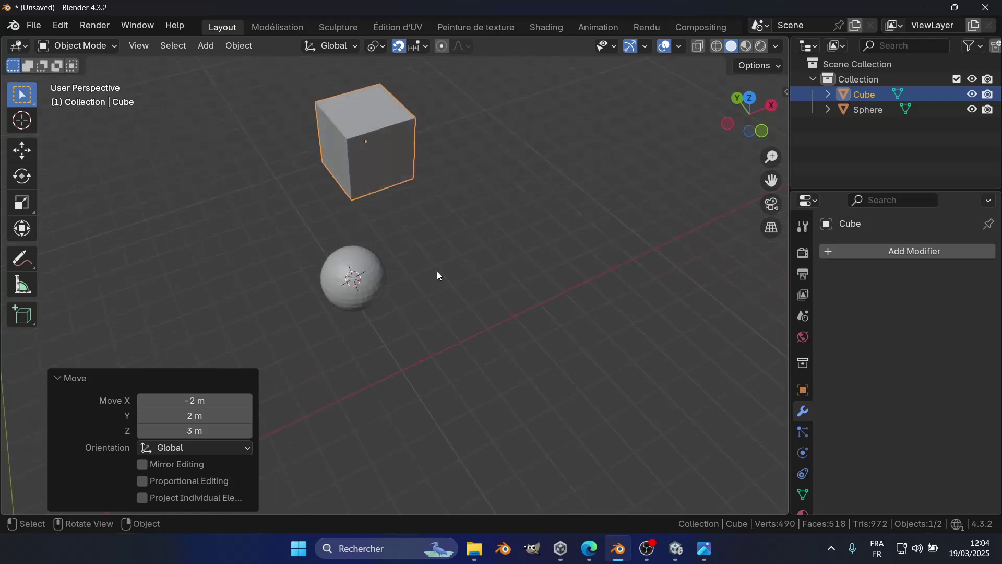
pyautogui.moveTo(546, 250); pyautogui.dragTo(470, 287, button='middle')
pyautogui.scroll(-4, 451, 190)
pyautogui.scroll(3, 470, 287)
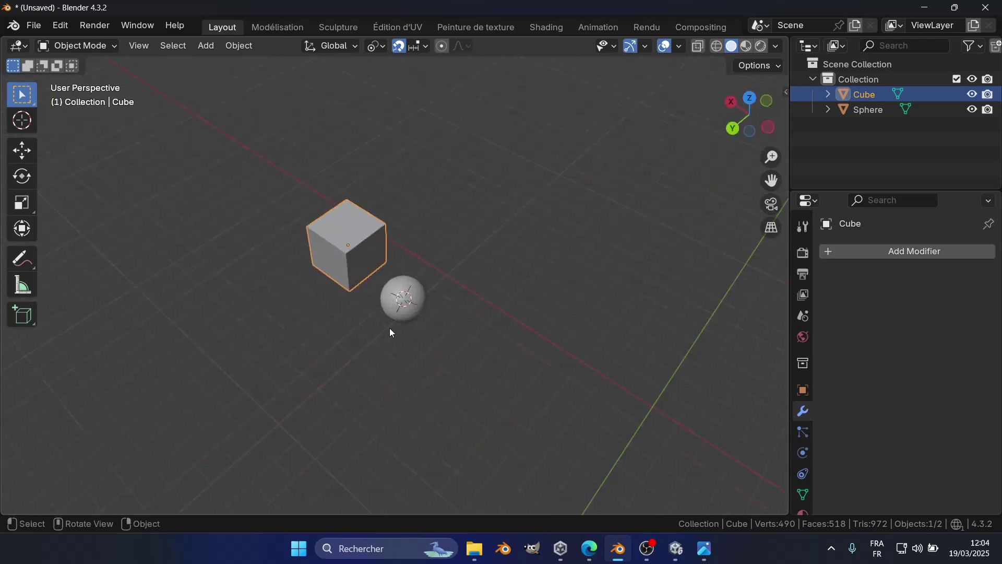
pyautogui.press('g')
pyautogui.click(400, 237)
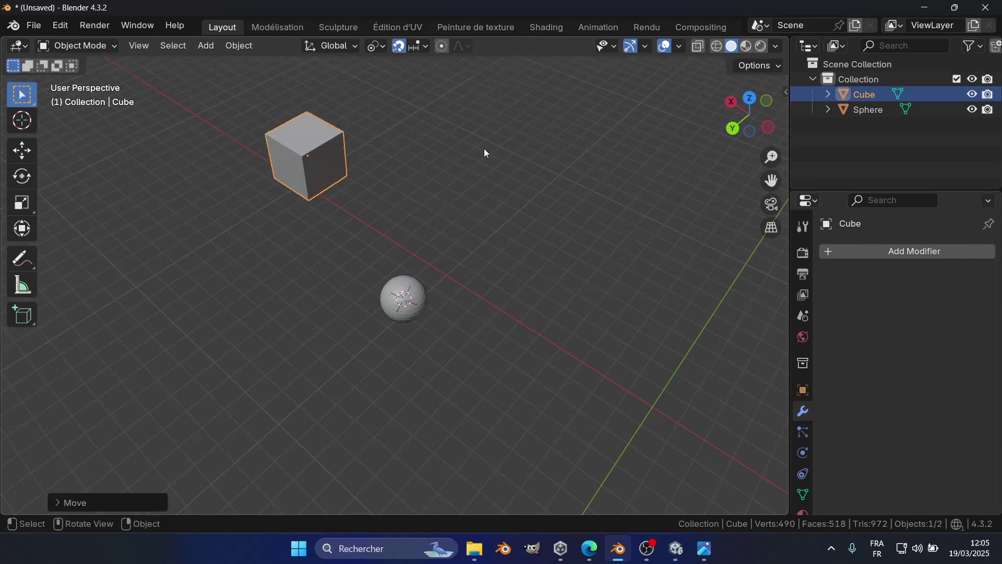
# - Review the snapping options and turn snapping off
pyautogui.click(423, 46)
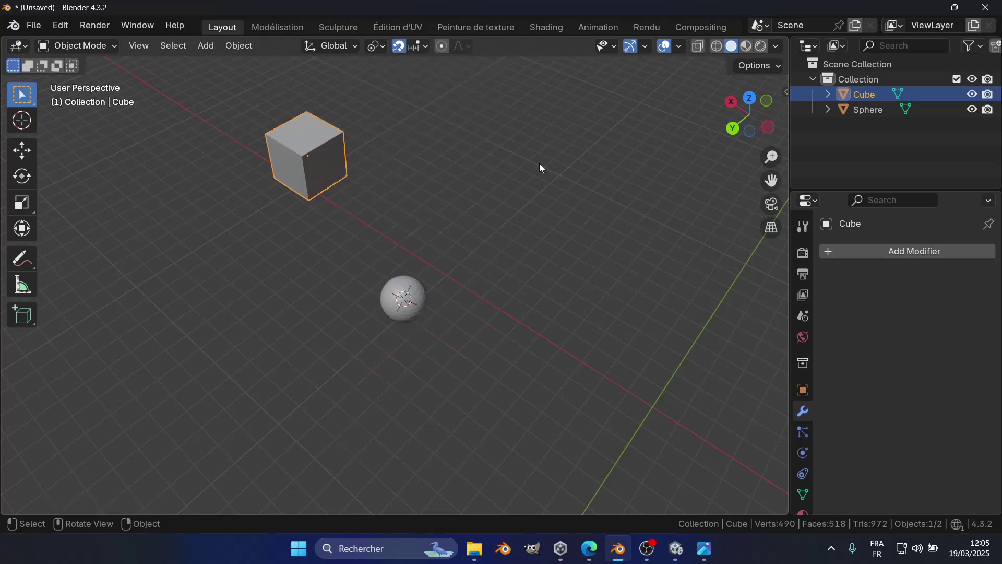
pyautogui.moveTo(420, 166); pyautogui.dragTo(477, 216, button='middle')
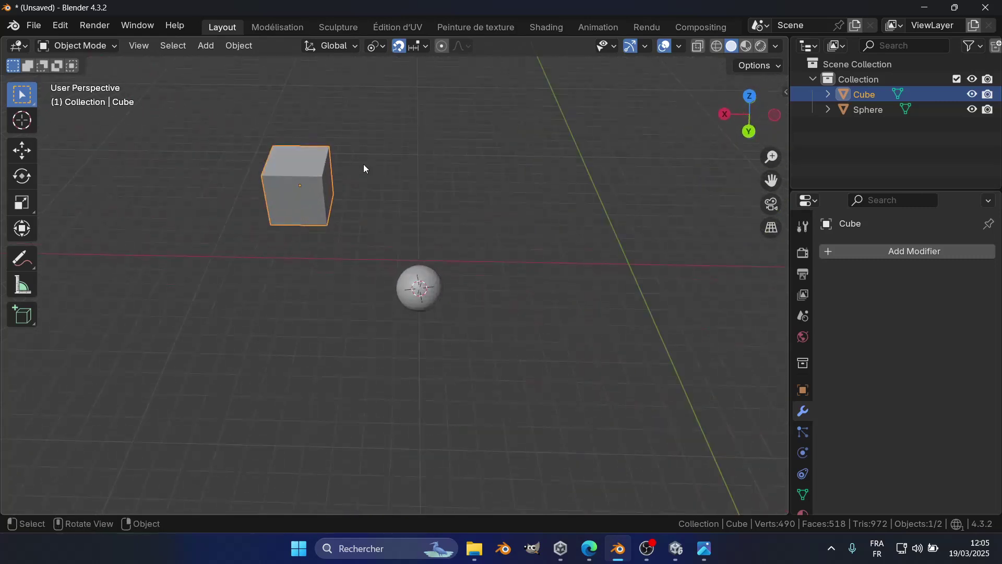
pyautogui.click(398, 47)
# - Return to the course page in Edge and examine the snapping tool figure and the section on hiding and showing geometry
pyautogui.moveTo(590, 548)
pyautogui.click(621, 501)
pyautogui.scroll(-10, 606, 388)
pyautogui.scroll(-2, 606, 388)
pyautogui.scroll(8, 600, 381)
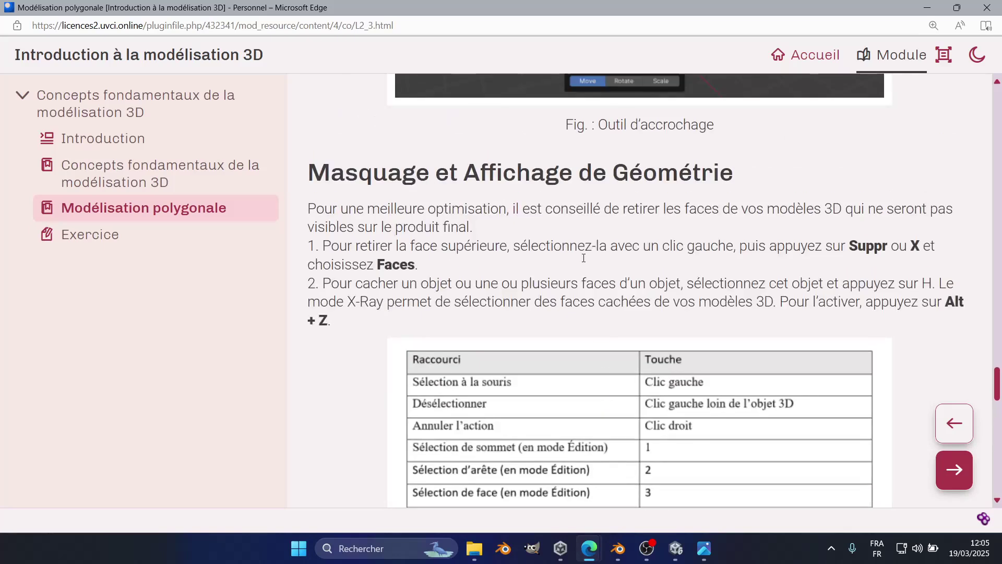
pyautogui.scroll(5, 650, 293)
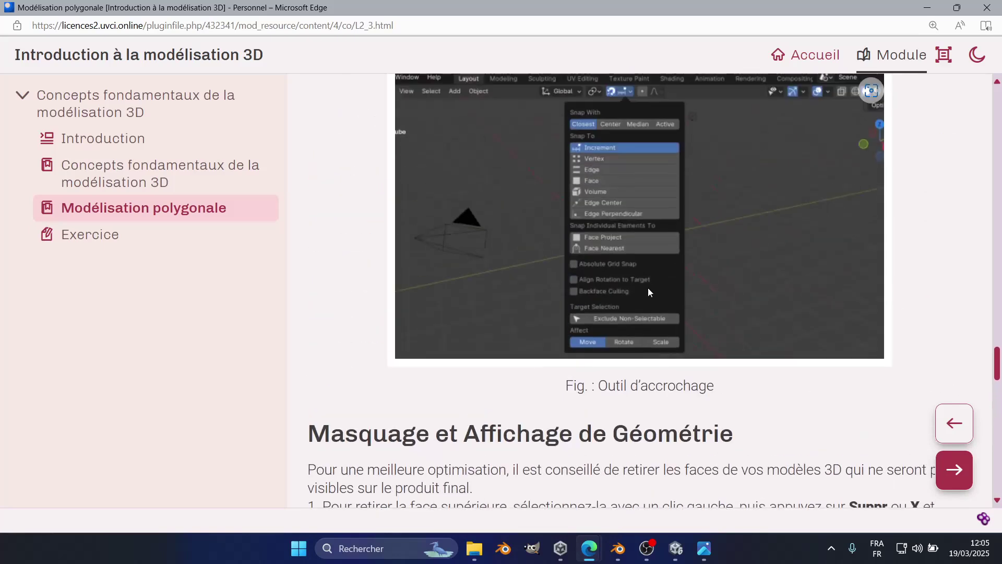